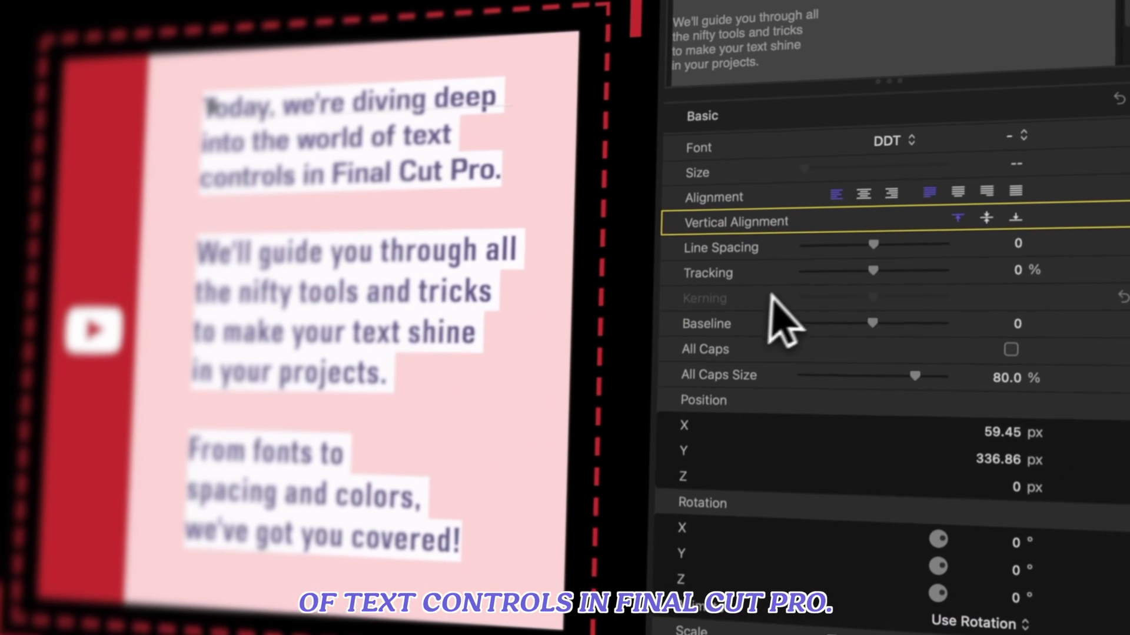
Adjust the title's line spacing to 3, tracking, and small caps size to about 84 percent
drag(874, 243, 872, 245)
drag(871, 271, 870, 273)
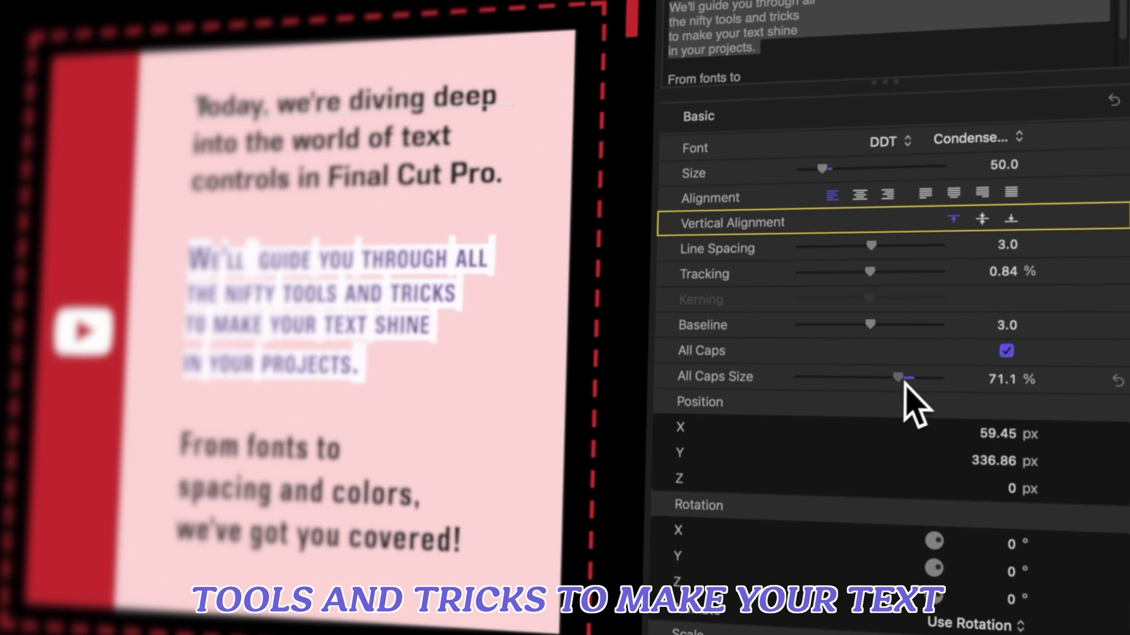
drag(904, 383, 891, 382)
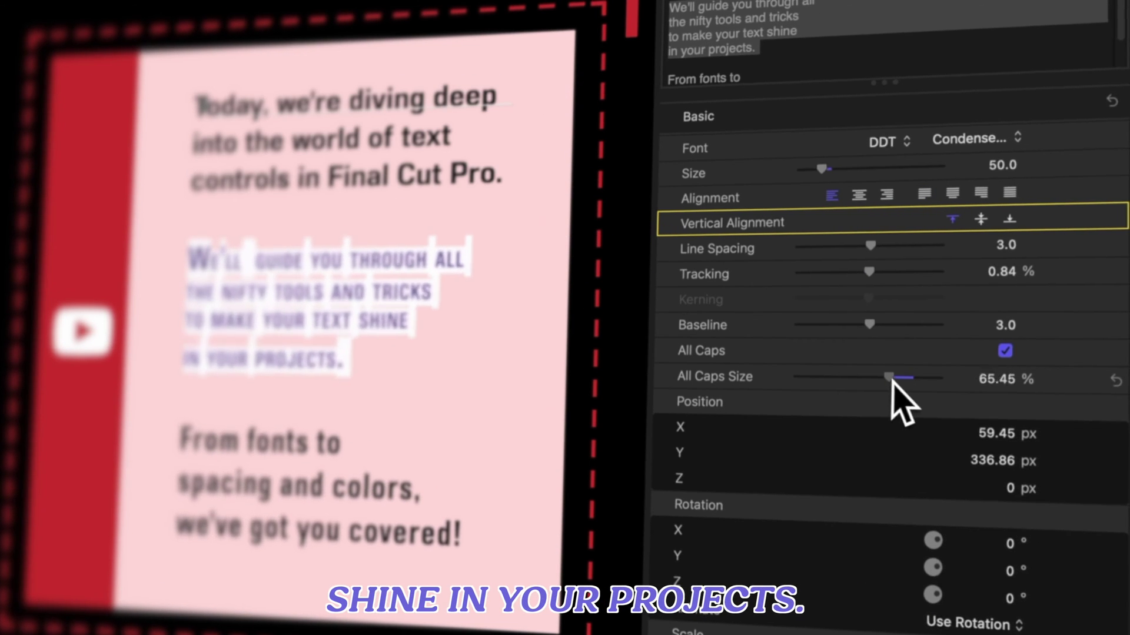
drag(891, 381, 921, 381)
Try green, grey, yellow and black text colours, ending on dark red
click(780, 322)
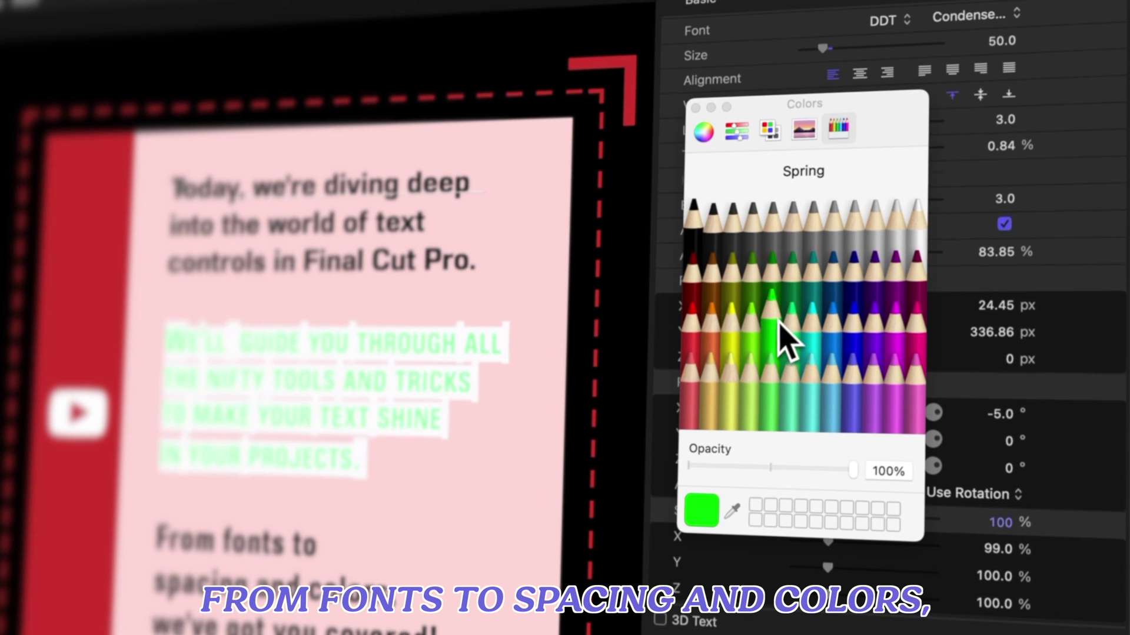
click(695, 289)
click(713, 239)
click(815, 241)
click(731, 320)
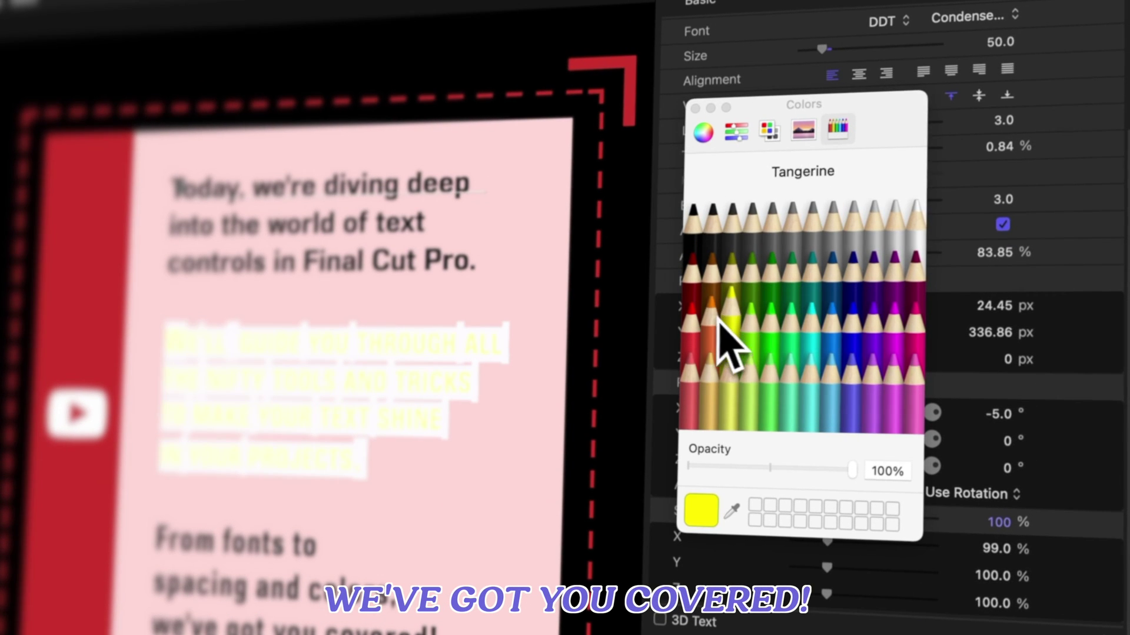
click(698, 238)
click(691, 274)
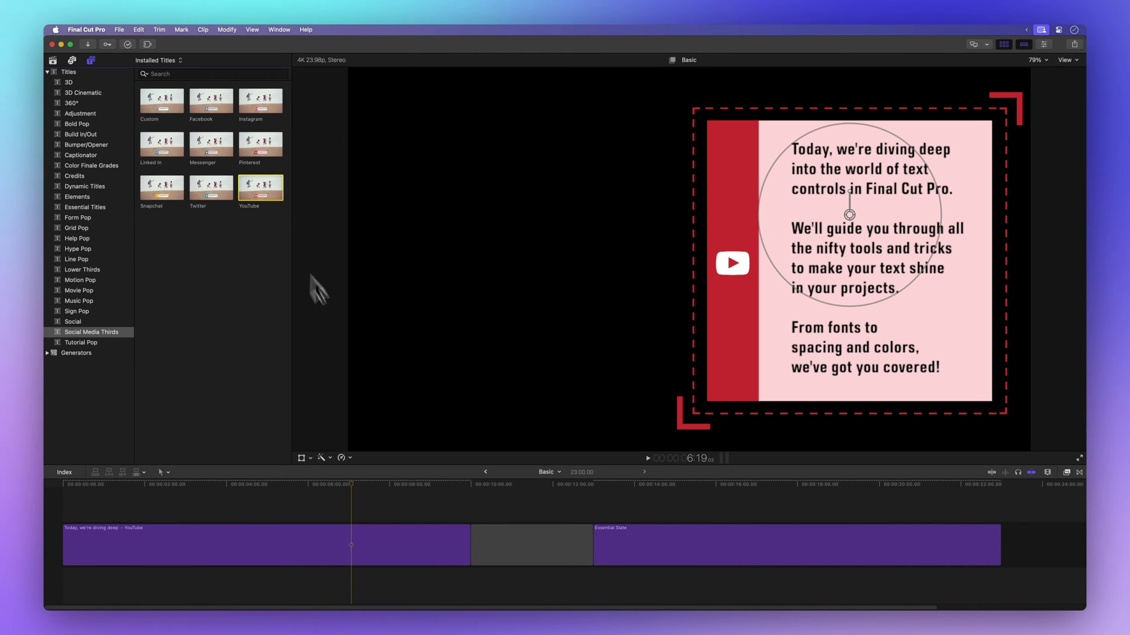
Move the playhead to 7 seconds, select the YouTube title's text, and show its settings
click(347, 484)
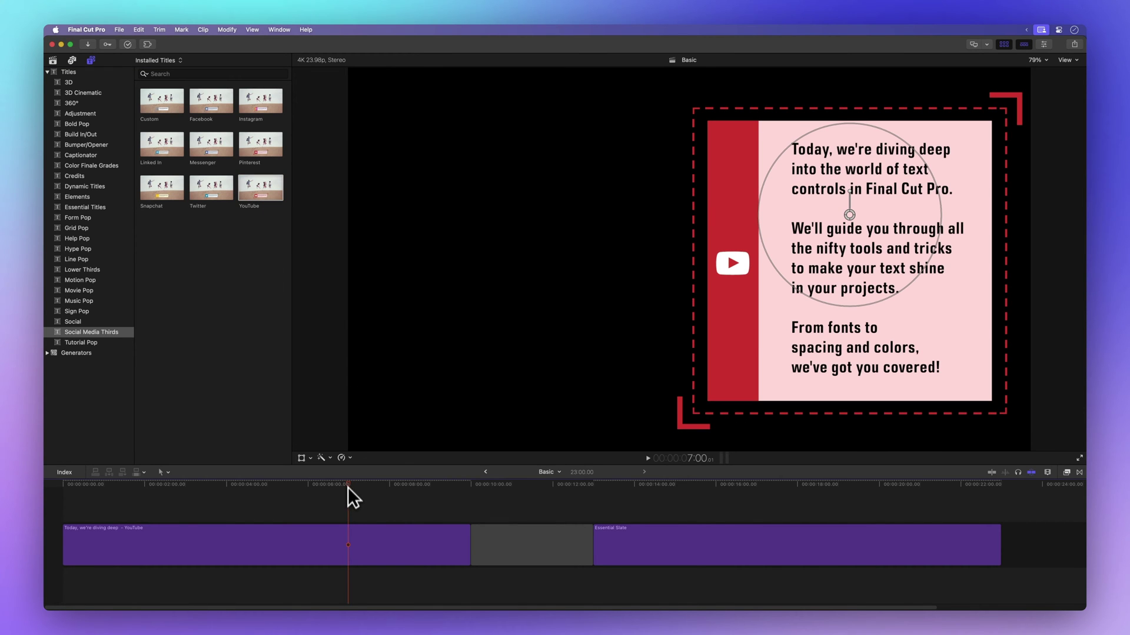
double_click(348, 529)
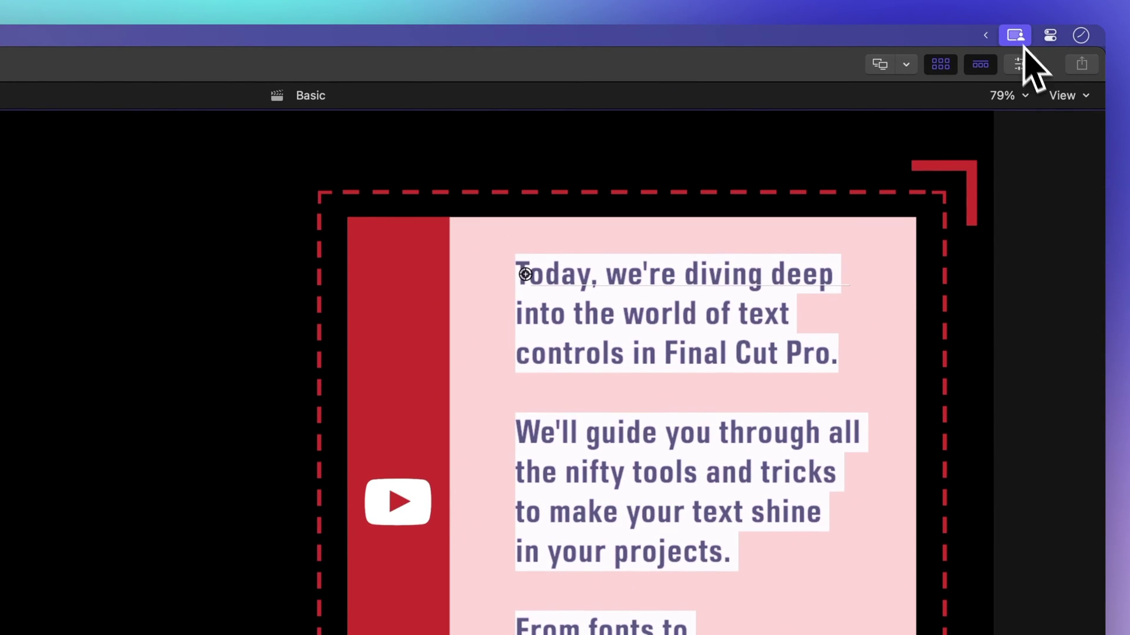
click(1021, 65)
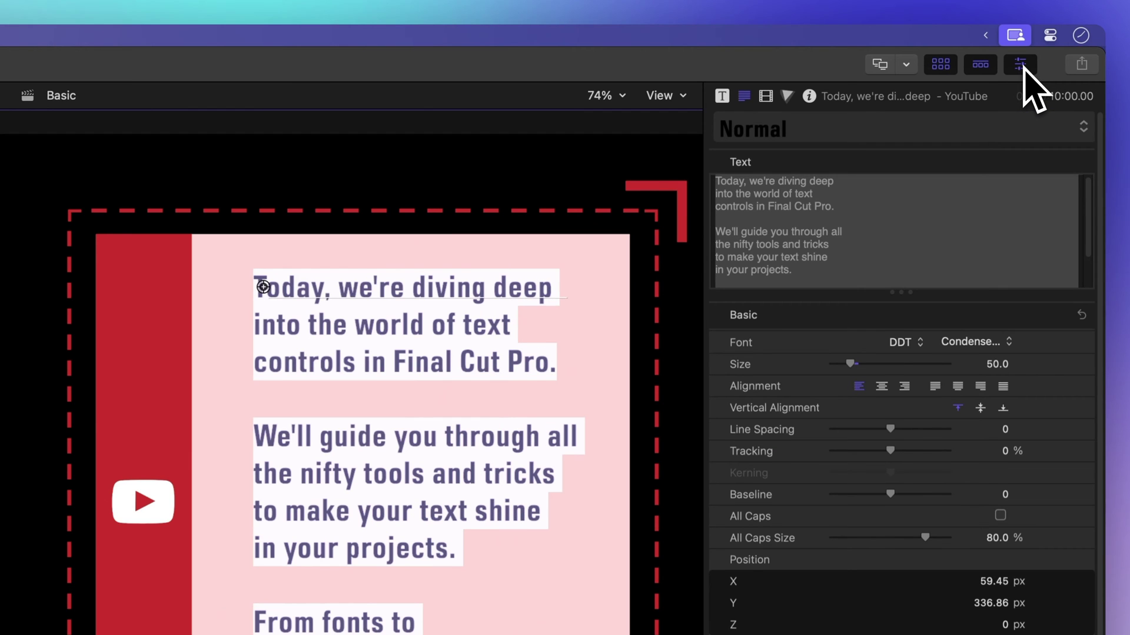
click(722, 96)
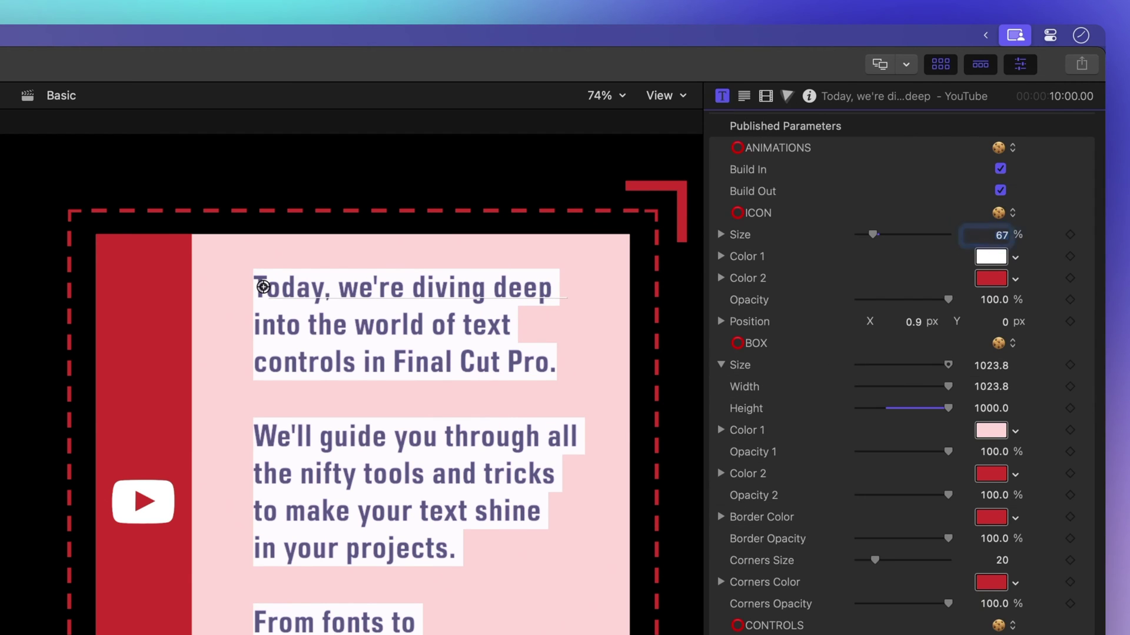
click(744, 96)
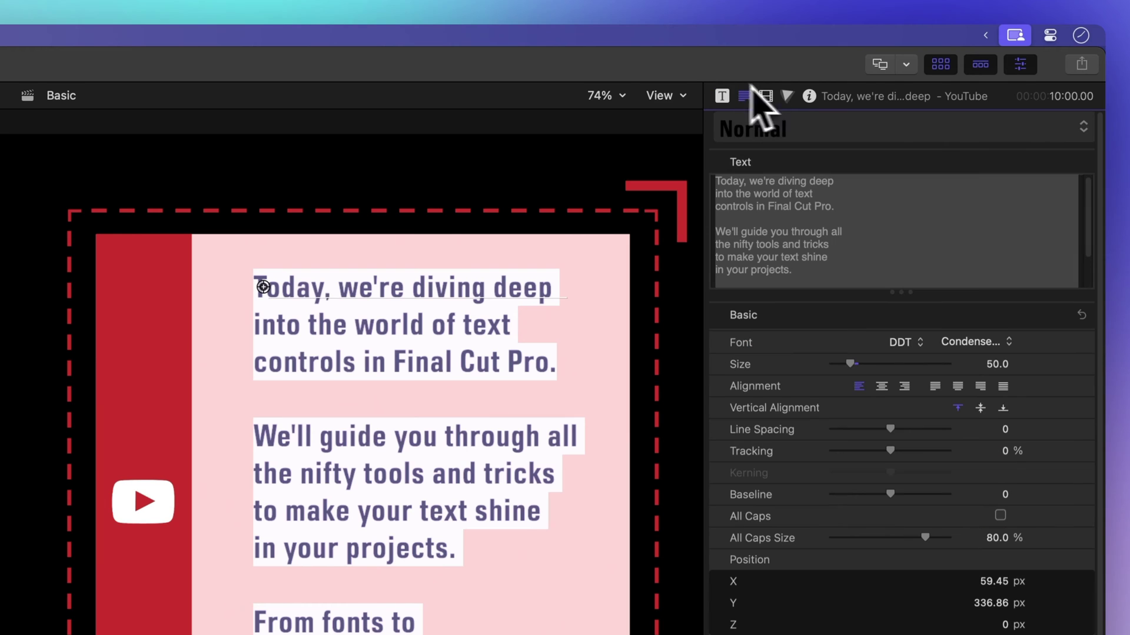
click(898, 209)
text(YEA)
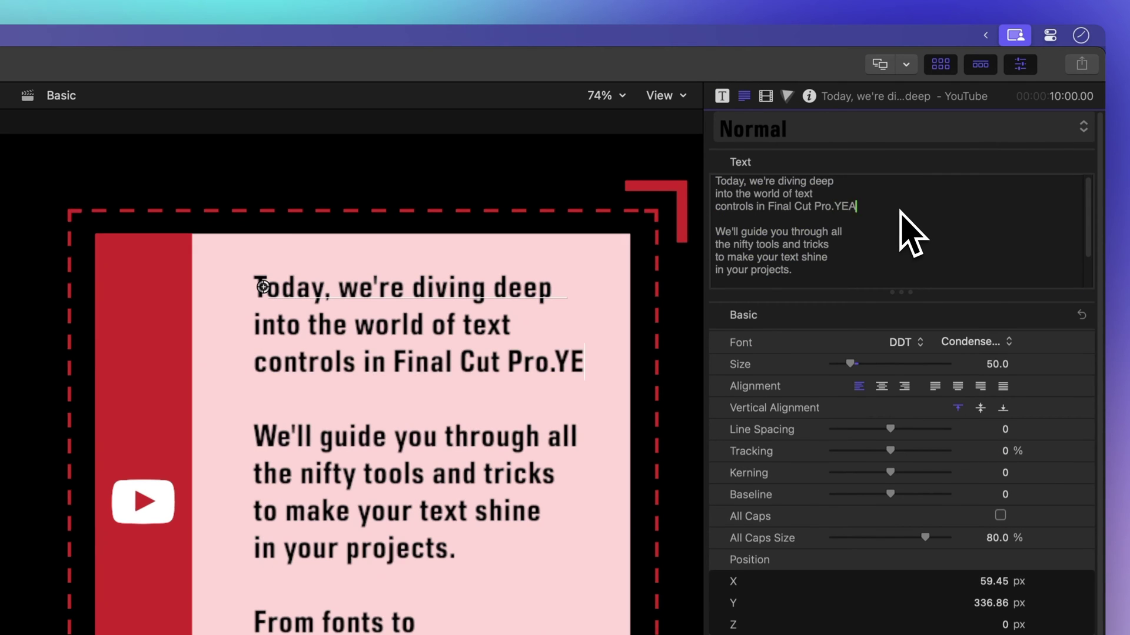
key(BackSpace)
key(BackSpace)
key(BackSpace)
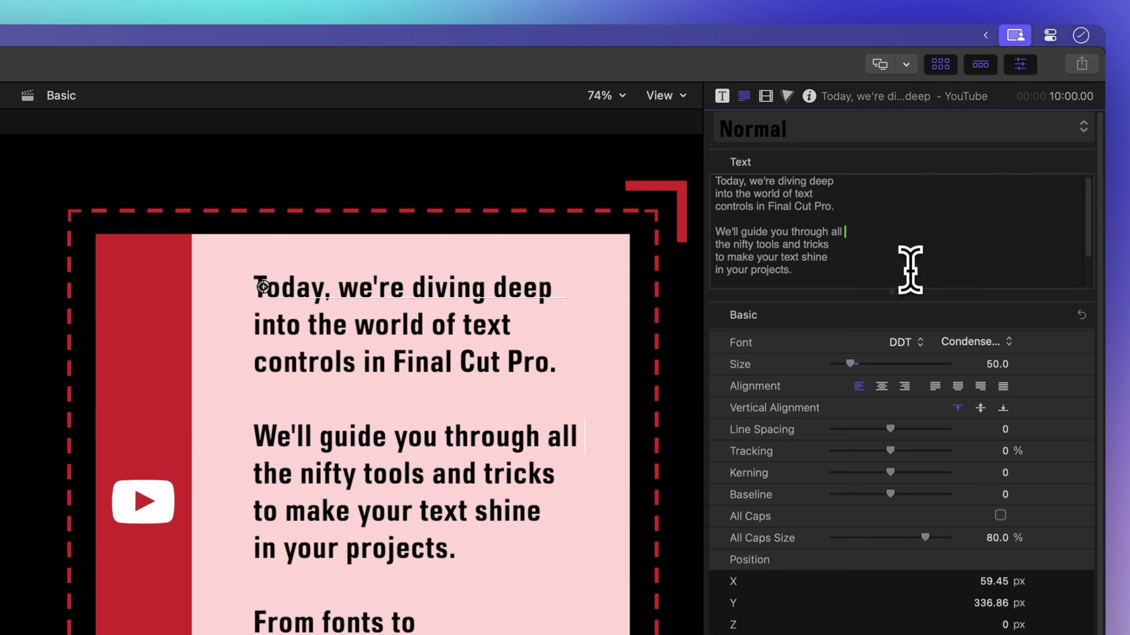
click(1060, 316)
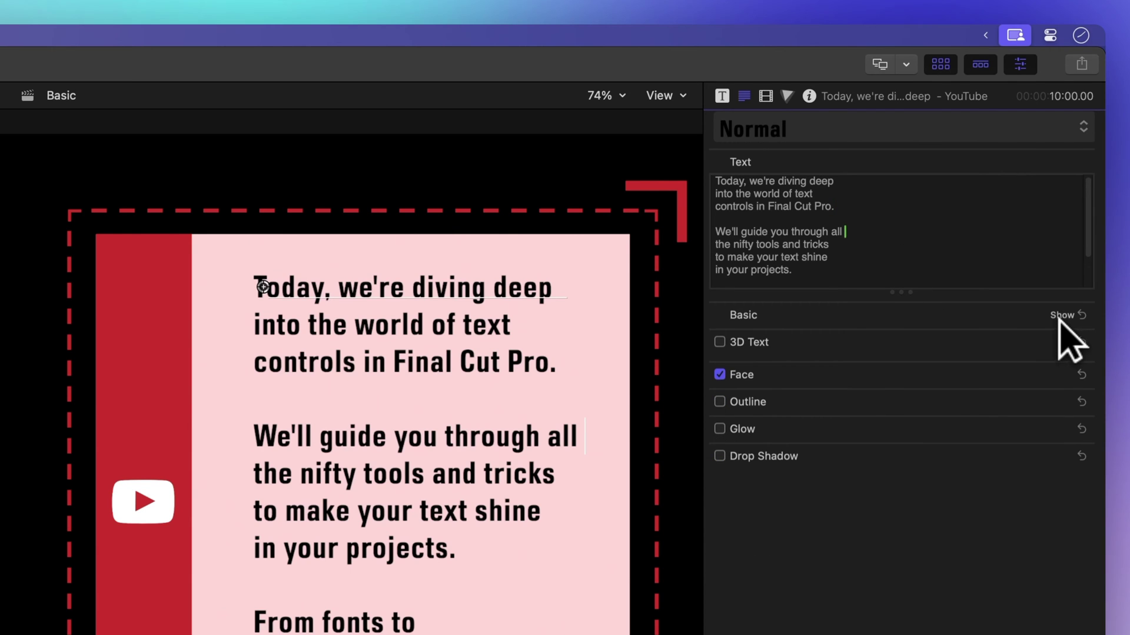
Set the selected first paragraph to DDT Bold and start shrinking it toward size 45
click(1061, 315)
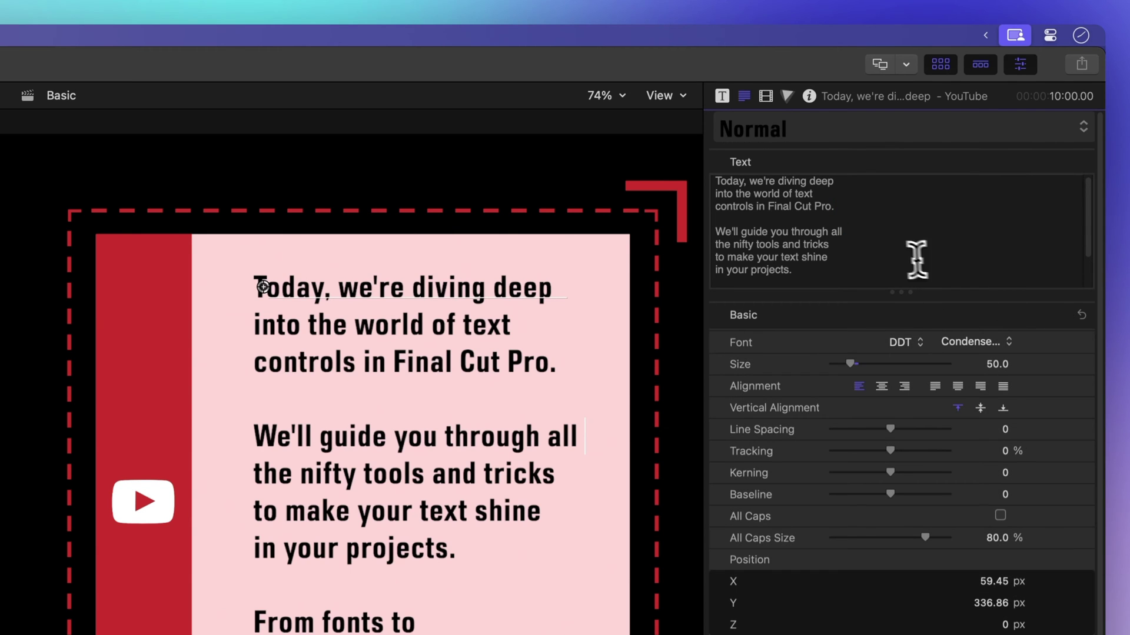
drag(859, 207, 683, 153)
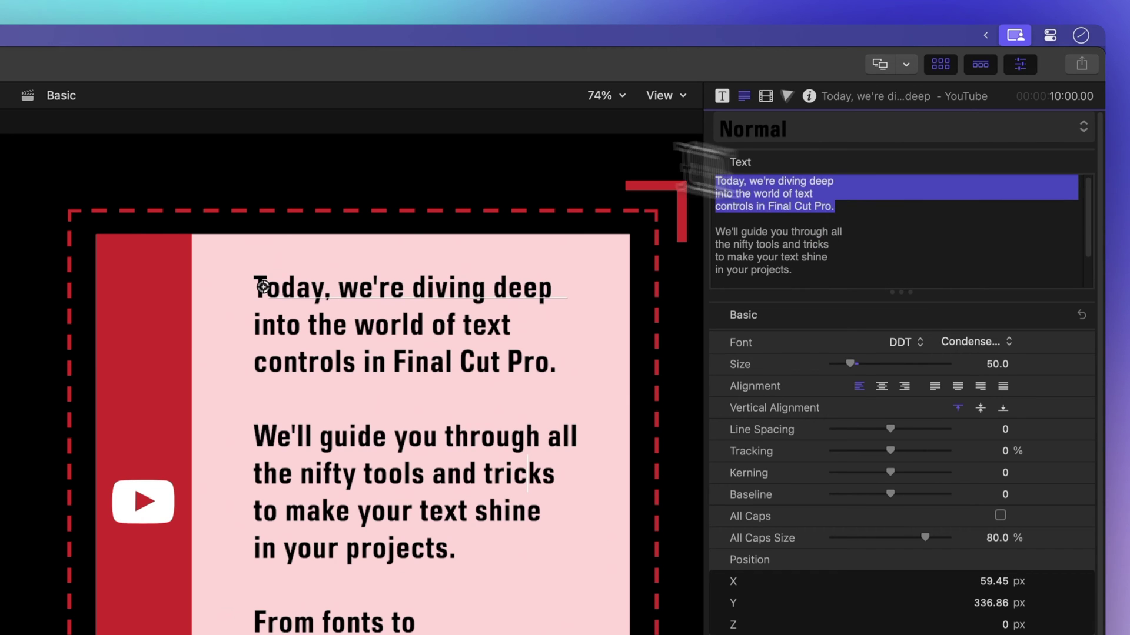
click(908, 340)
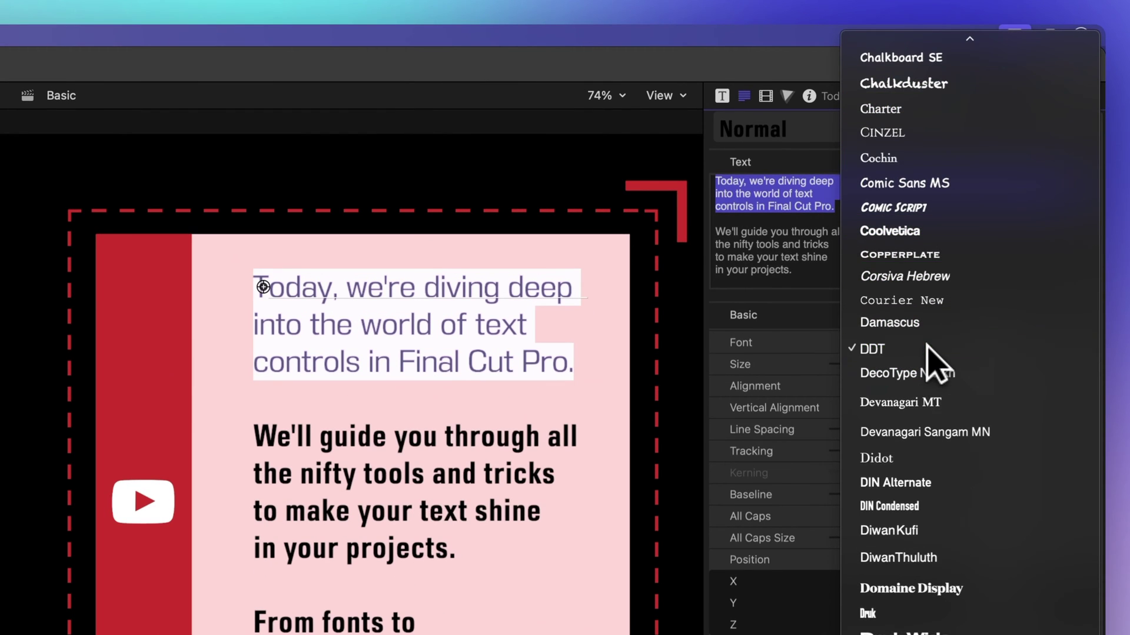
click(927, 348)
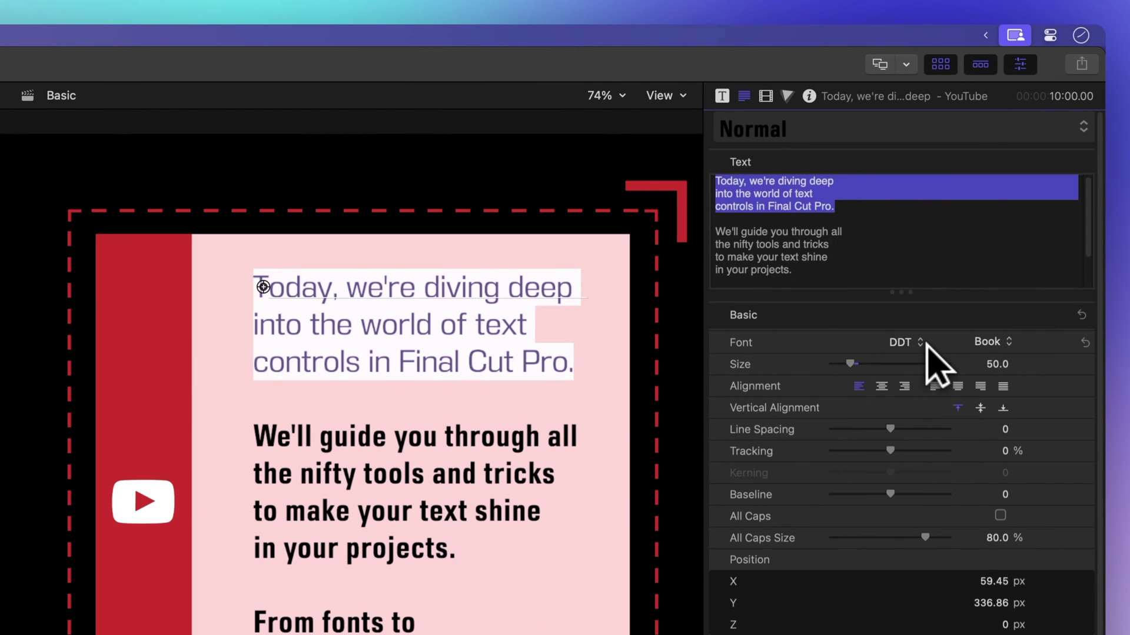
click(983, 347)
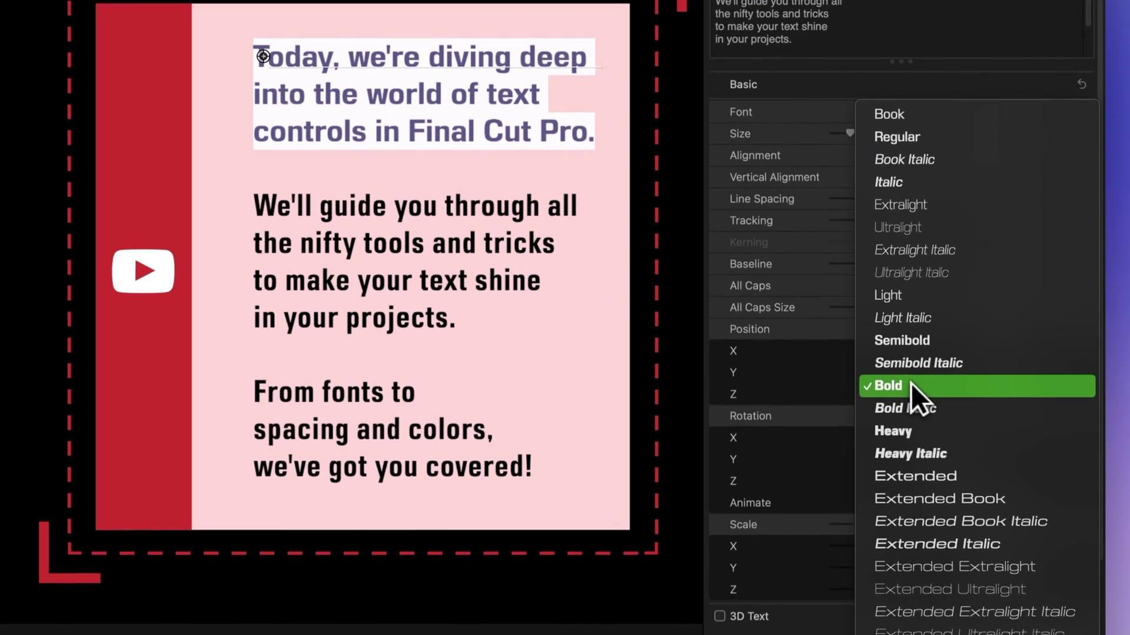
click(912, 385)
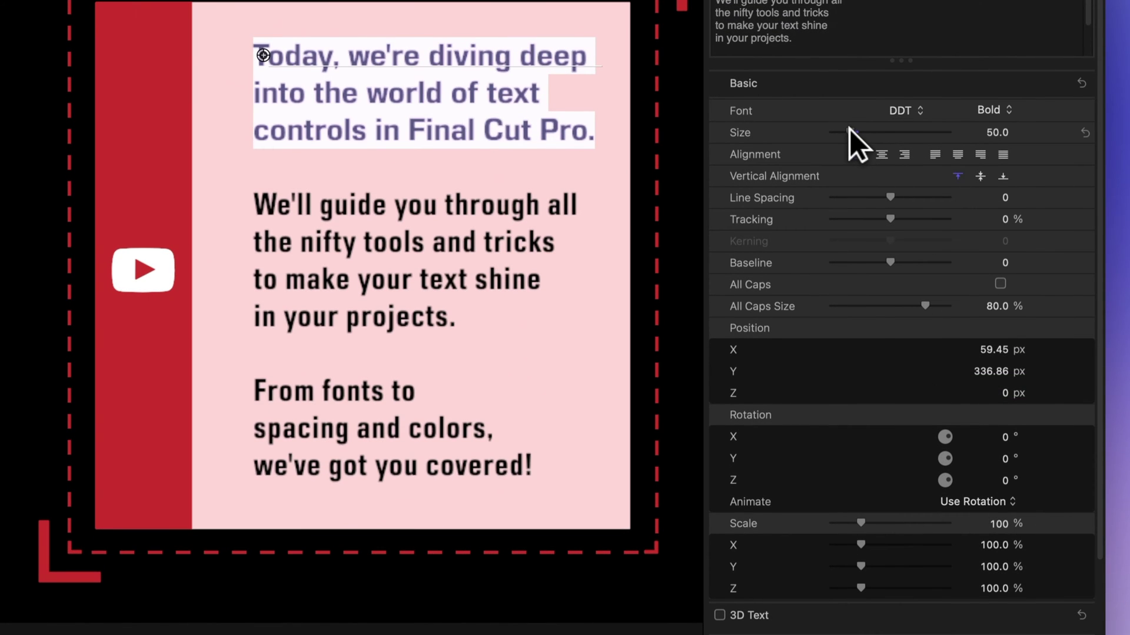
drag(851, 132, 848, 130)
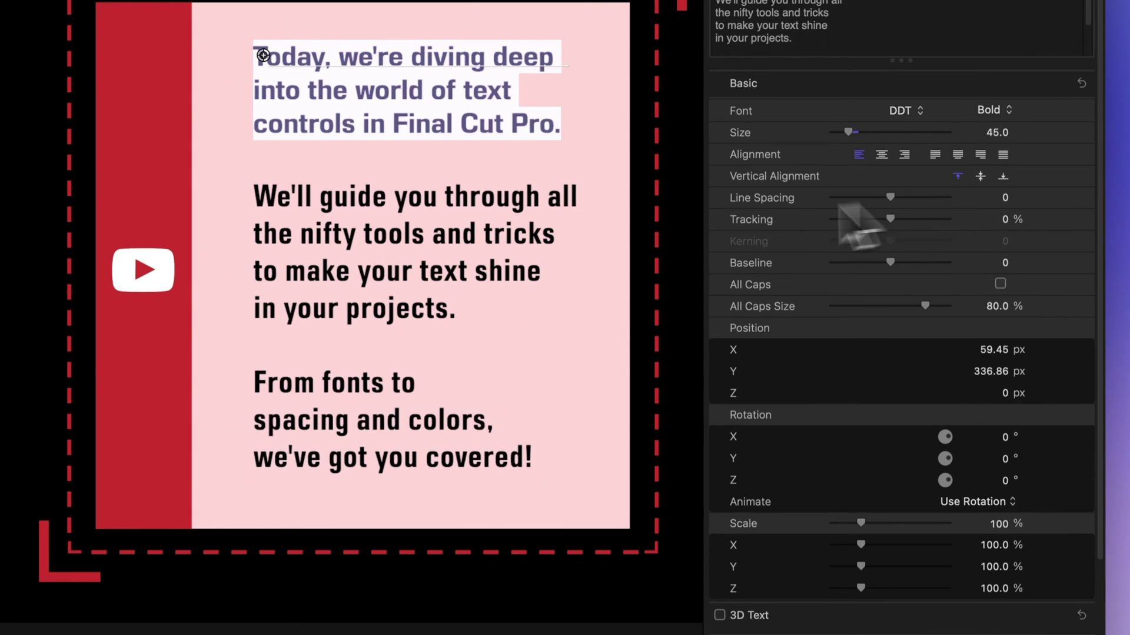
Try centre, right, left and justified alignments on the first paragraph, finishing on Justify Left
click(882, 154)
click(899, 152)
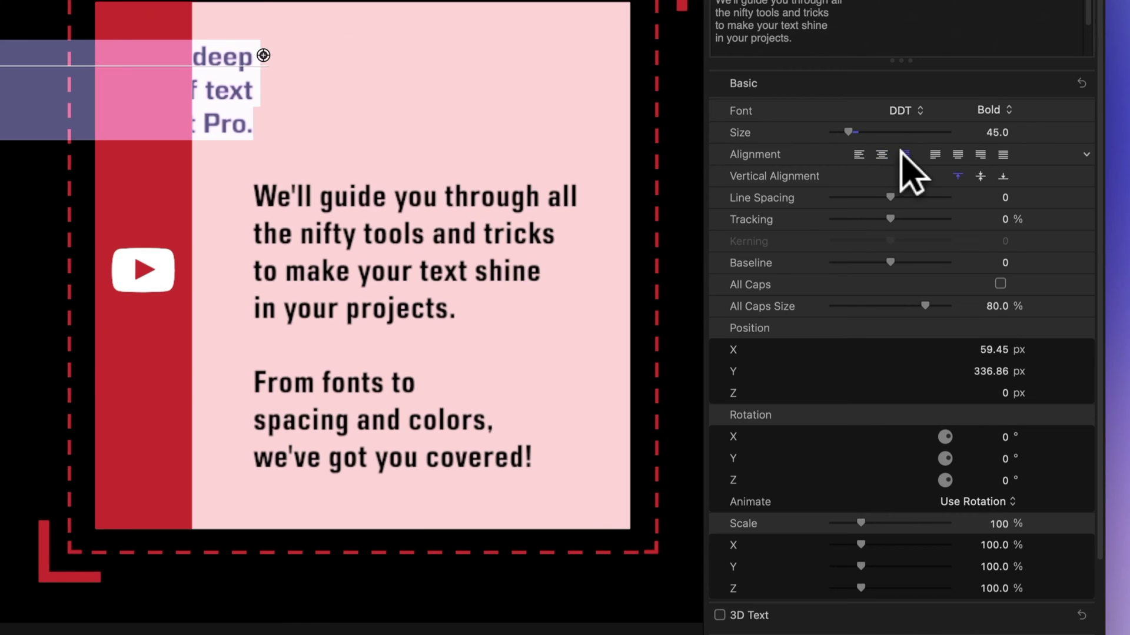
click(860, 154)
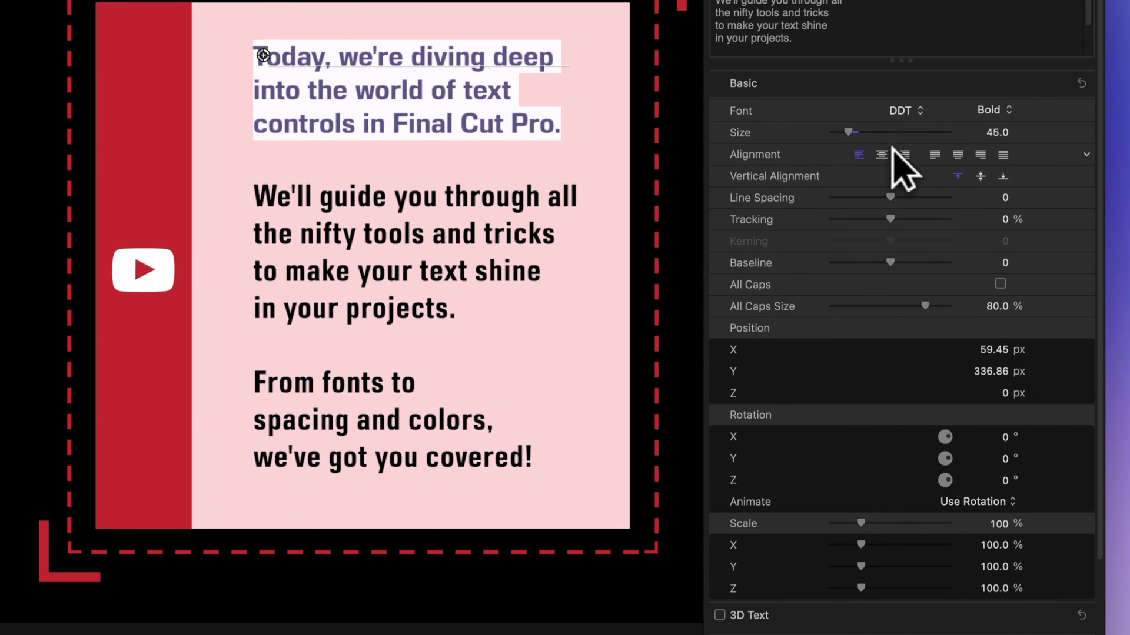
click(958, 154)
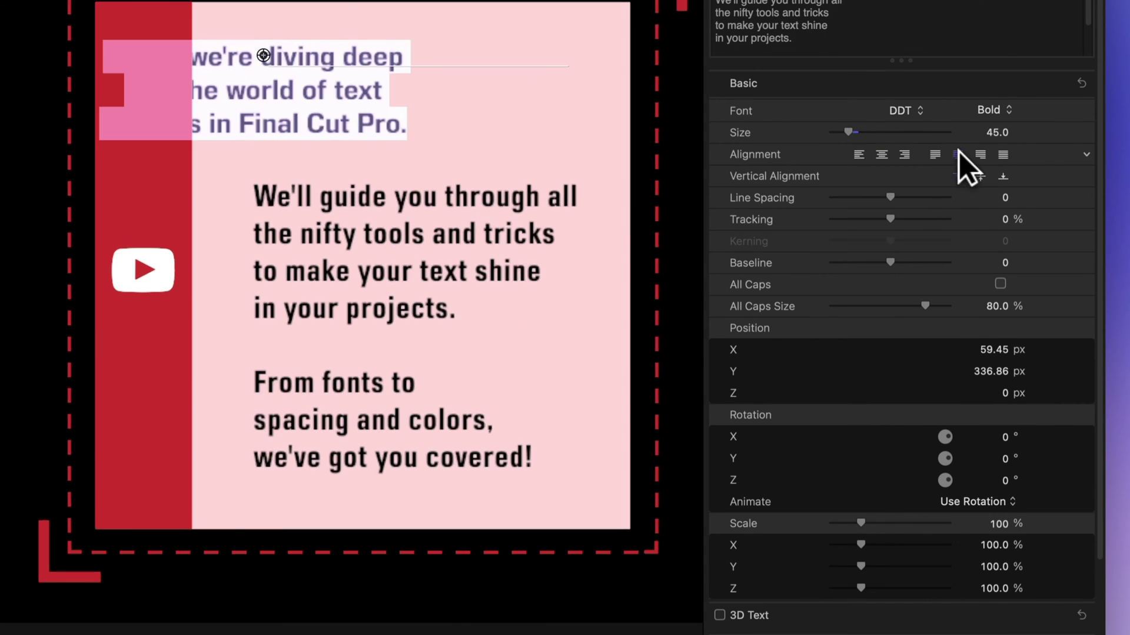
click(1003, 154)
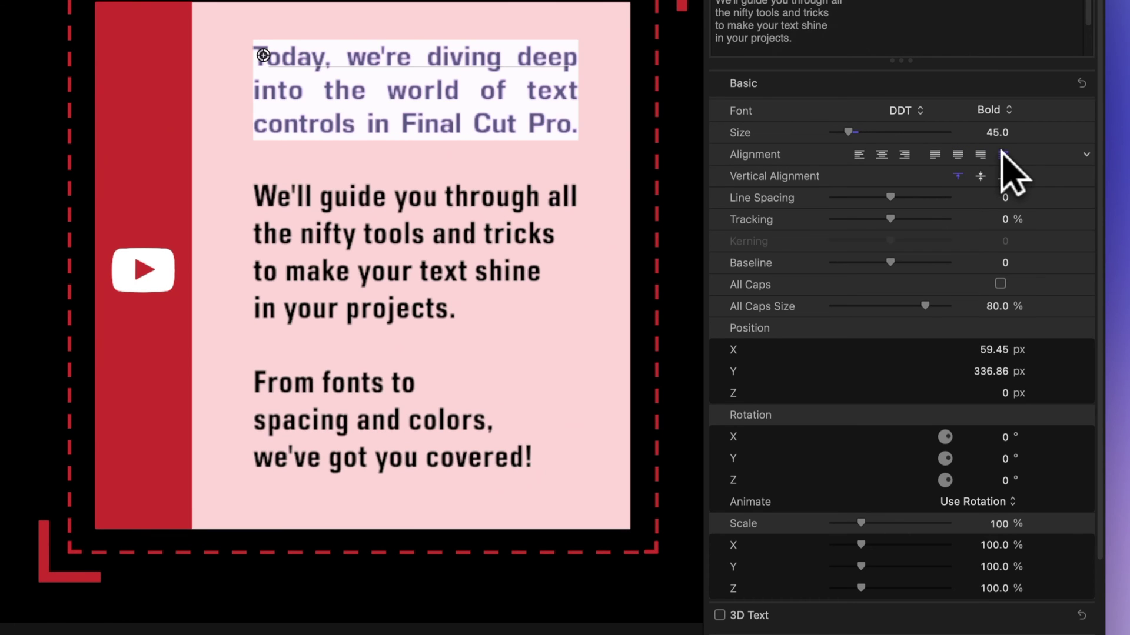
click(935, 154)
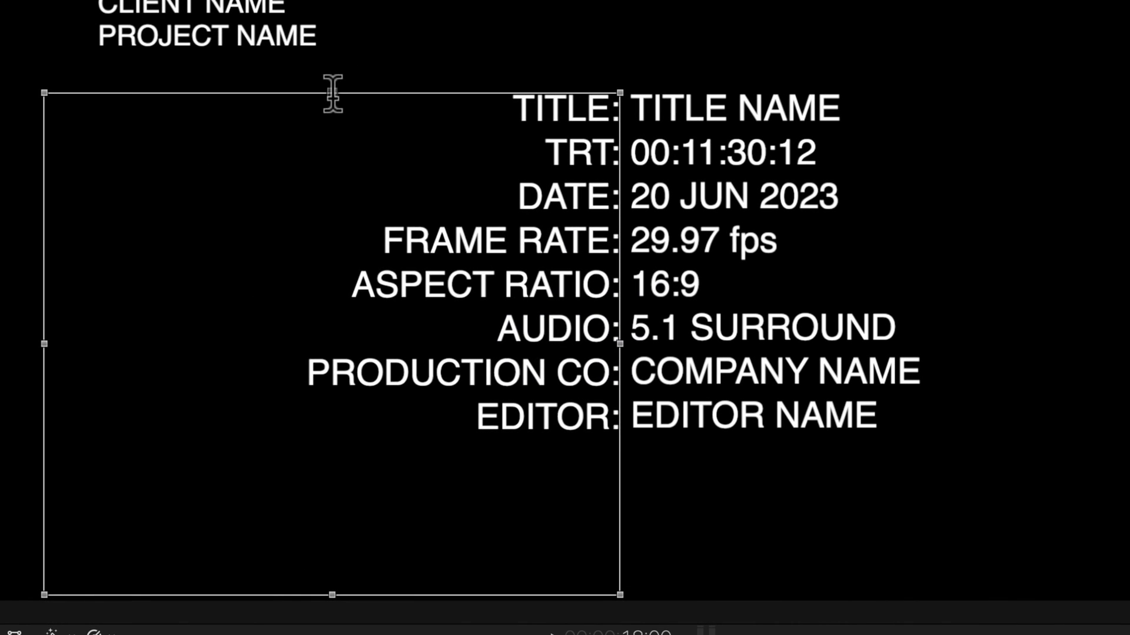
Try resizing the Essential Slate title's label text box by dragging its handle
mouse_move(328, 91)
mouse_down()
mouse_move(351, 75)
mouse_move(352, 95)
mouse_up()
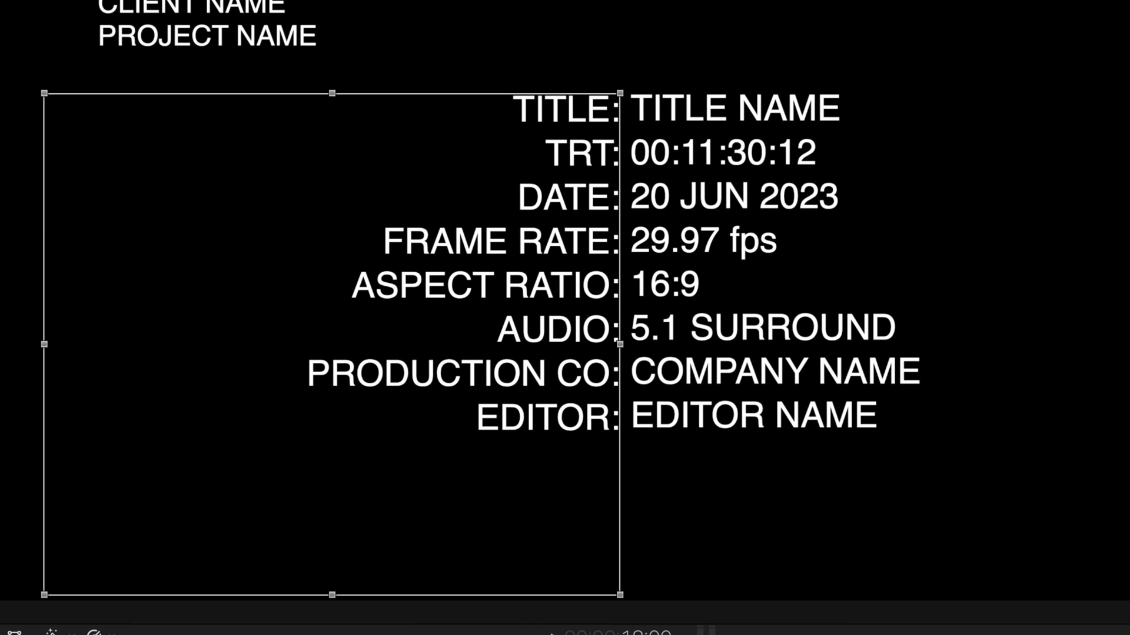
double_click(423, 377)
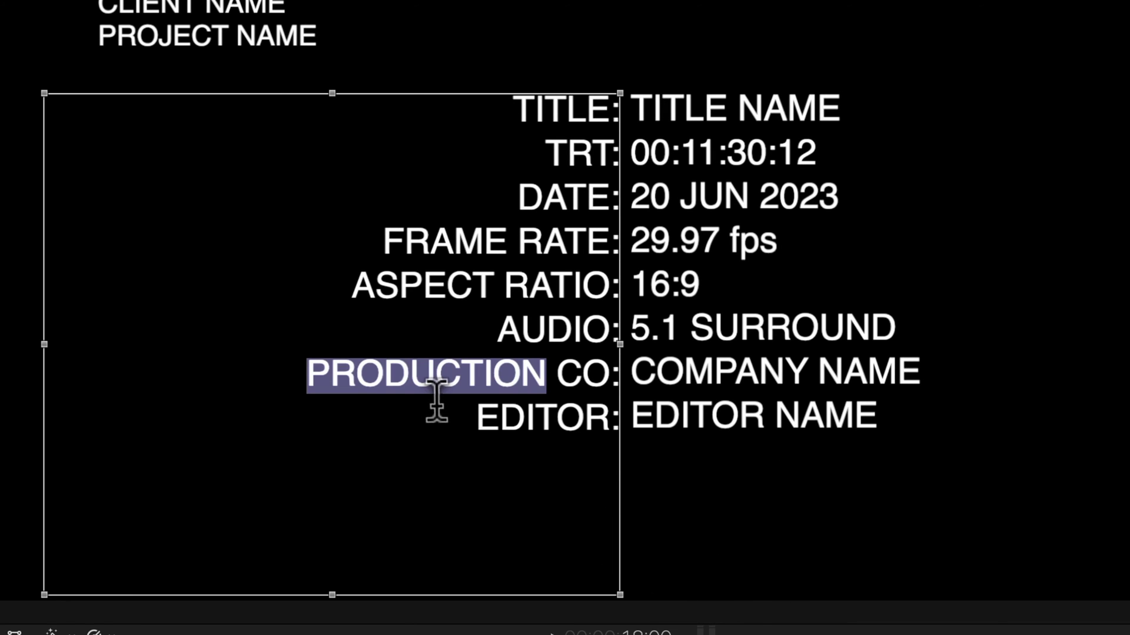
click(486, 288)
double_click(504, 292)
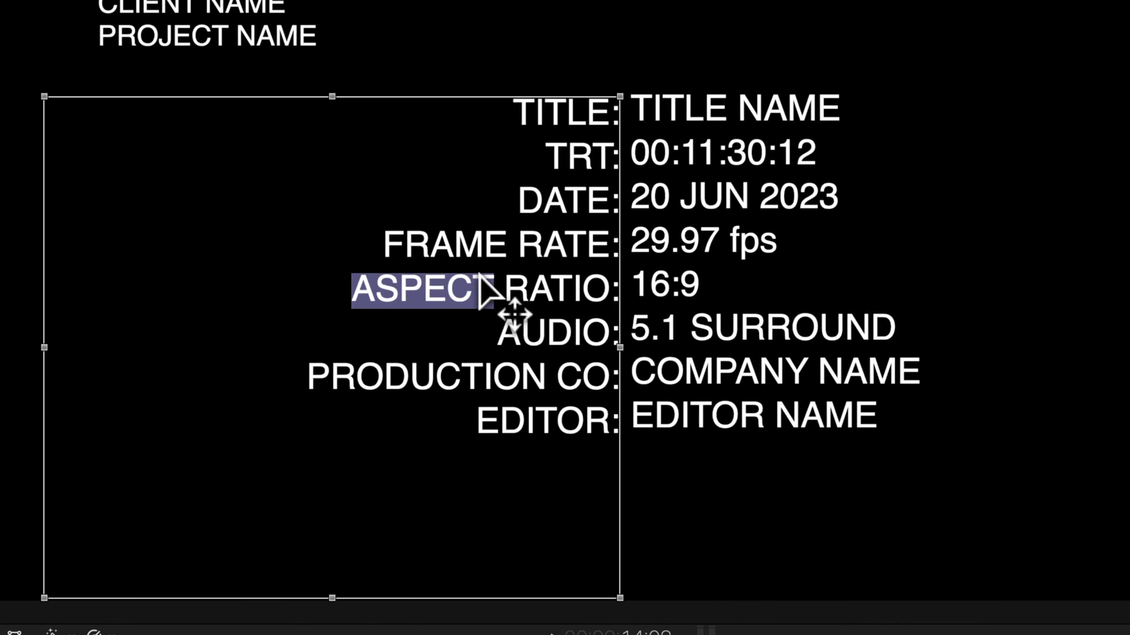
drag(478, 108, 744, 494)
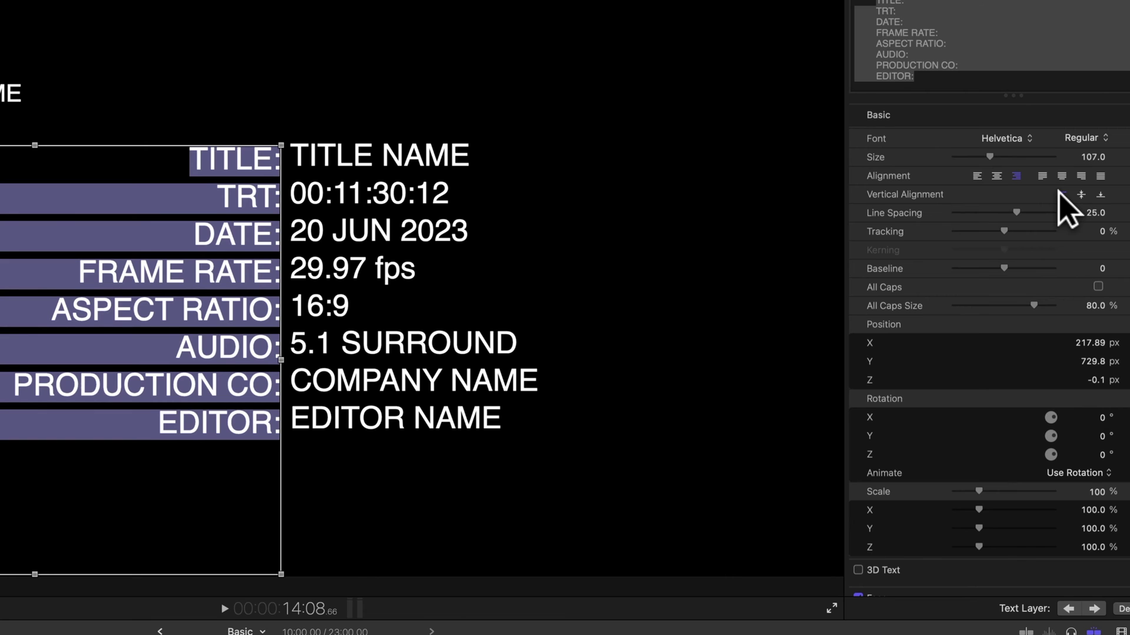
click(1081, 193)
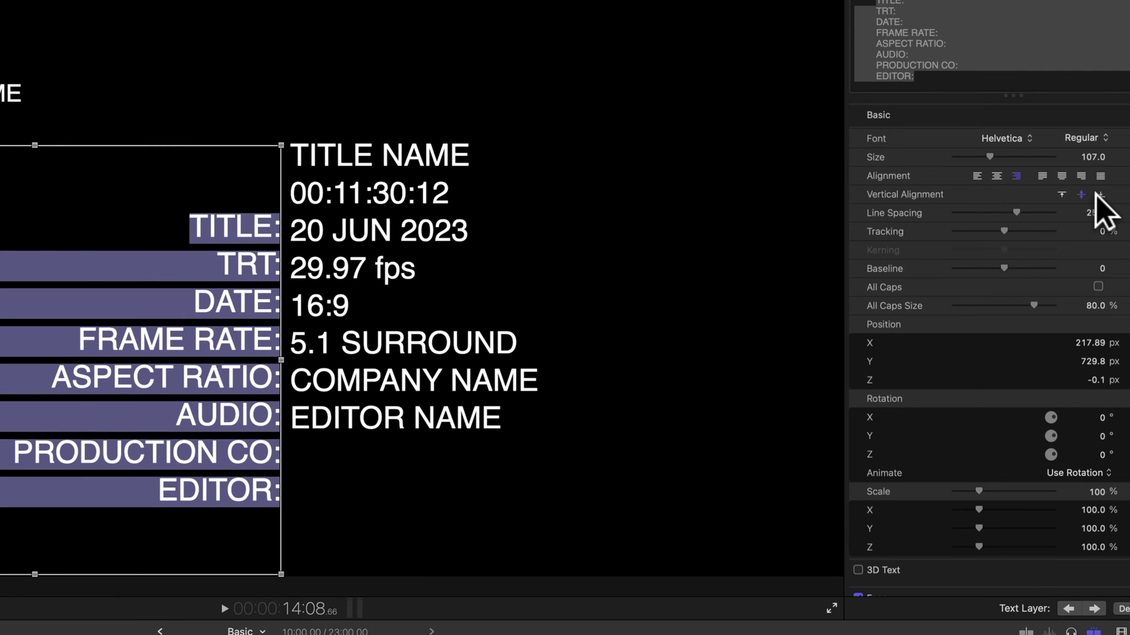
click(1099, 195)
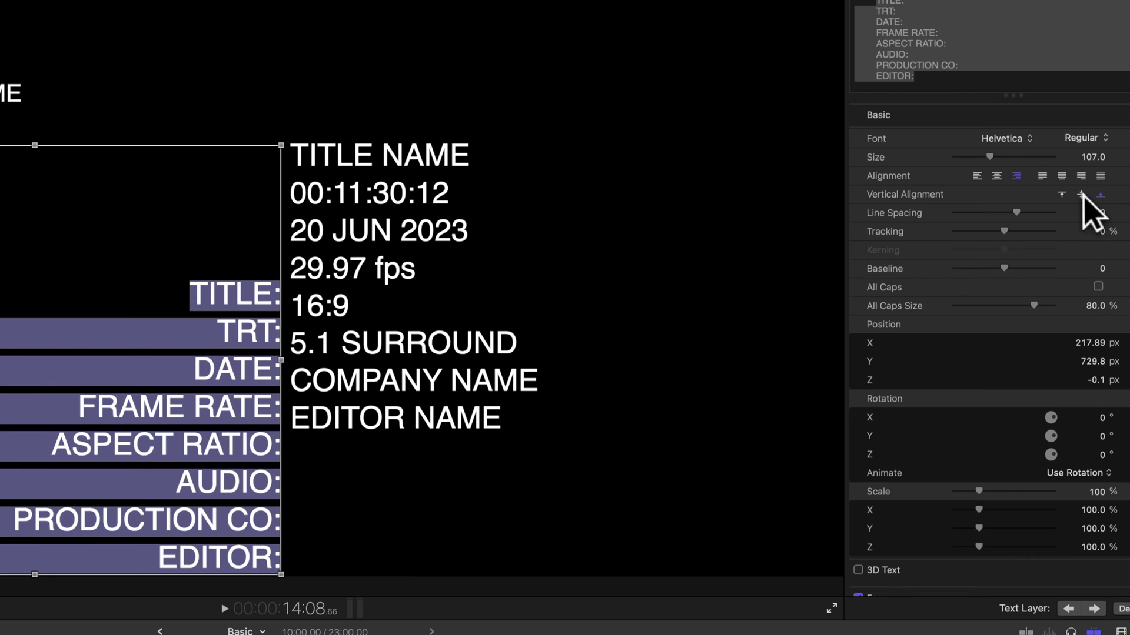
click(1061, 195)
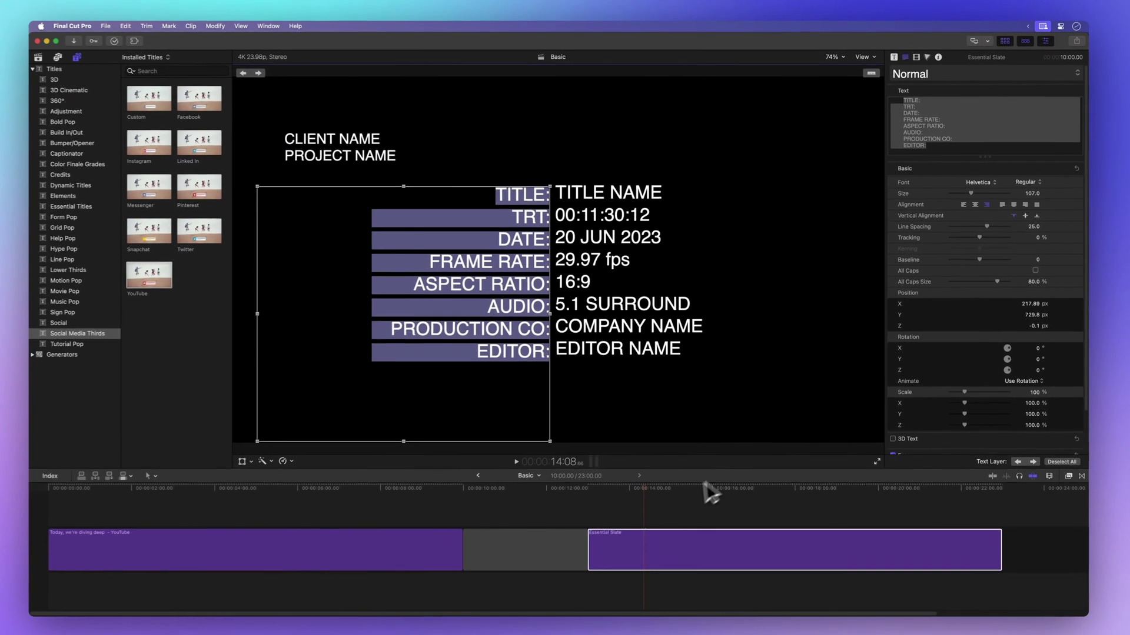
click(690, 489)
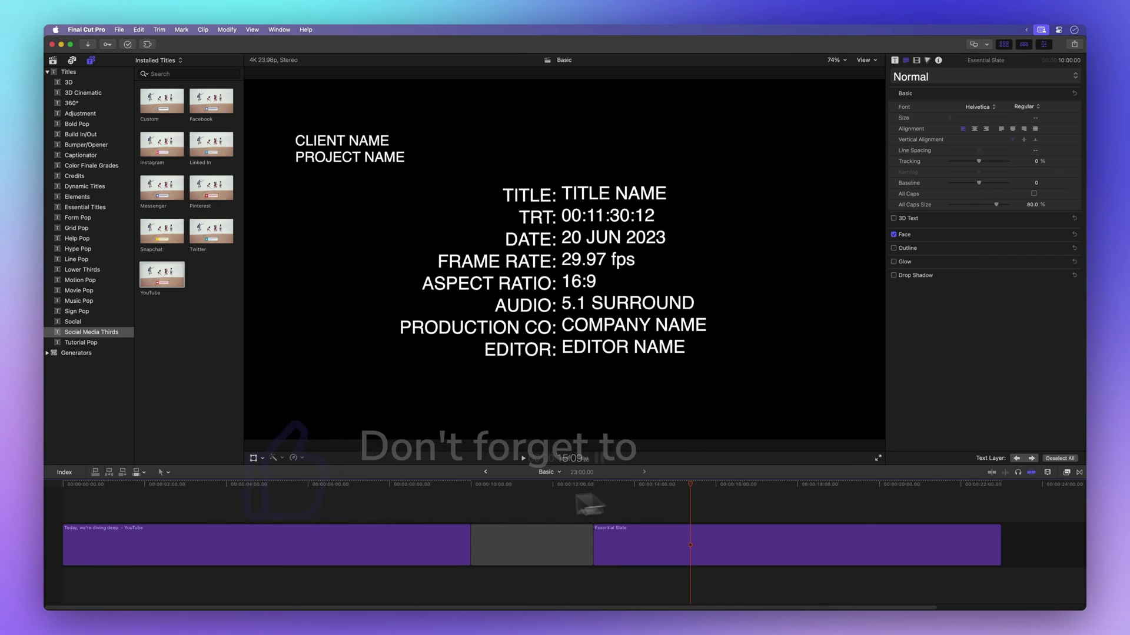
Set the YouTube title to 3.0 line spacing and 0.84% tracking, then place the cursor after We'll
click(292, 497)
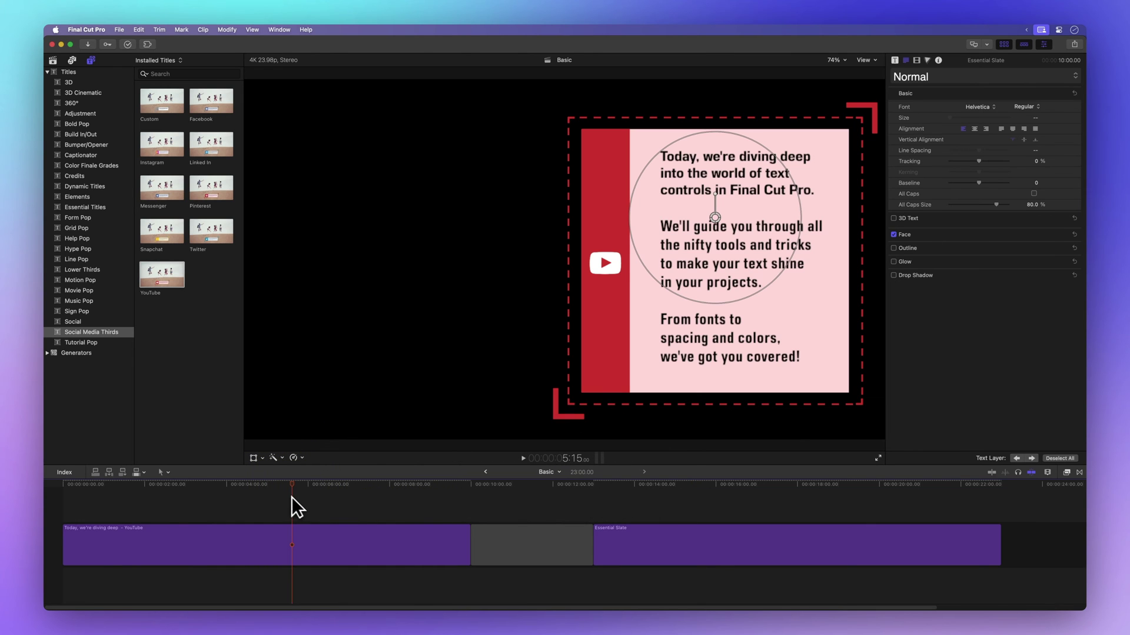
double_click(288, 537)
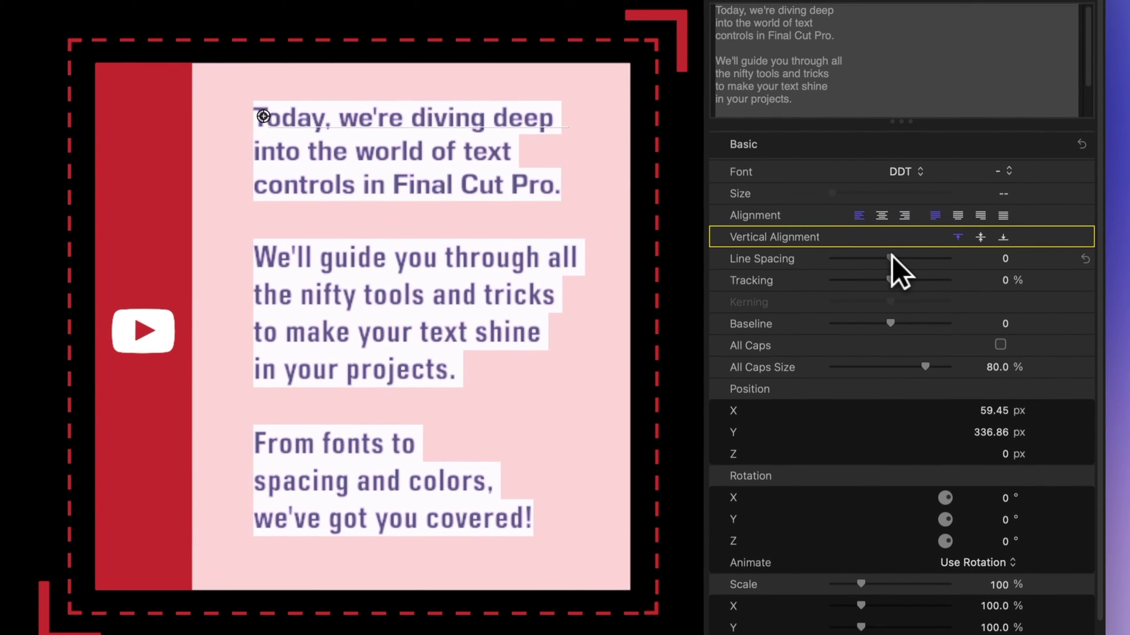
mouse_move(892, 258)
mouse_down()
mouse_move(905, 260)
mouse_move(894, 259)
mouse_up()
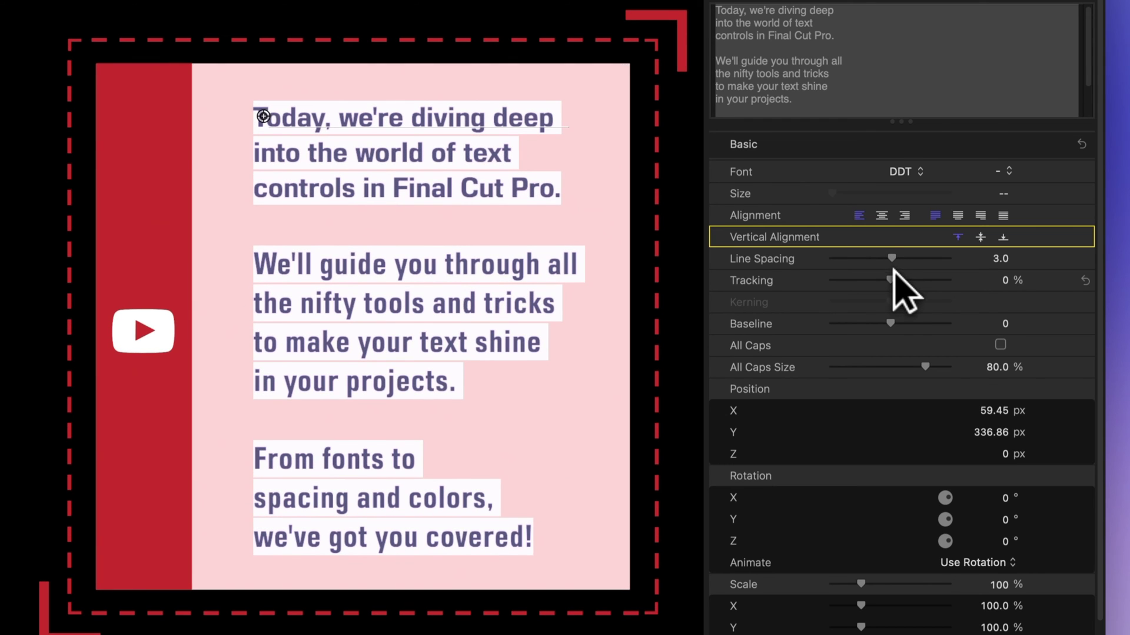
drag(891, 278, 894, 278)
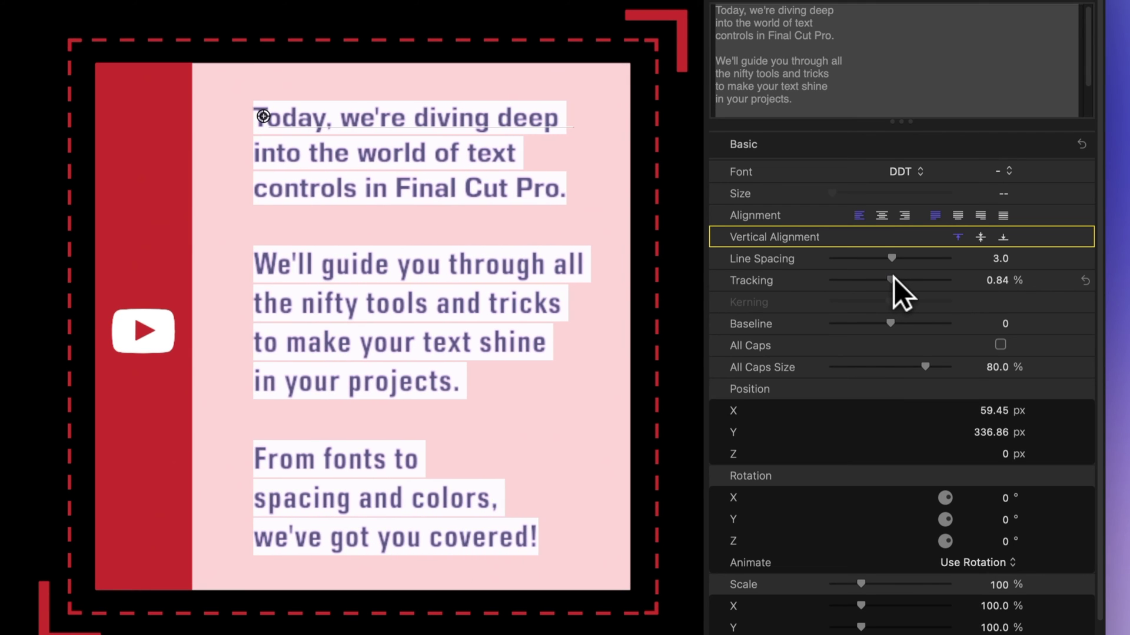
click(600, 248)
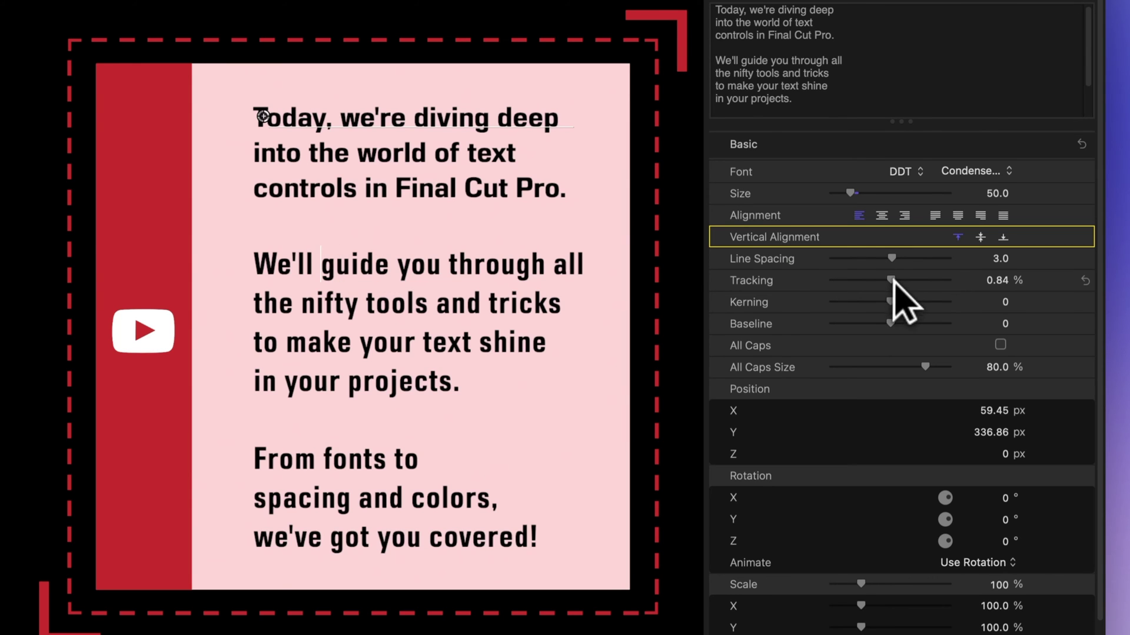
Widen kerning after We'll, raise baseline to 3.0, and make the second paragraph small all caps
mouse_move(890, 302)
mouse_down()
mouse_move(901, 302)
mouse_move(875, 301)
mouse_move(896, 302)
mouse_up()
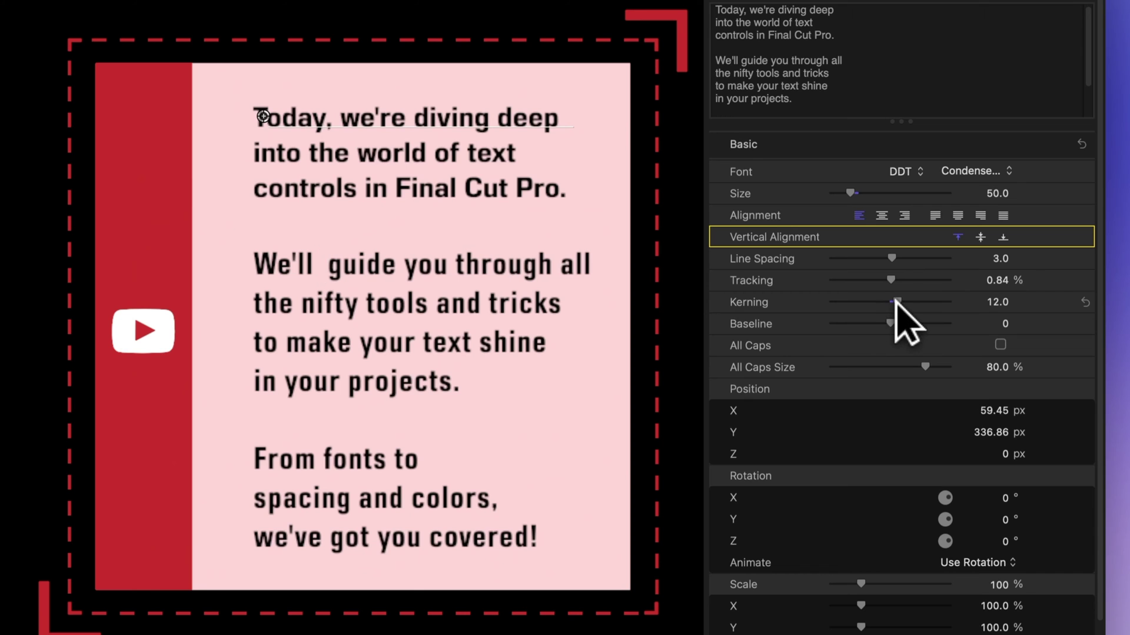
mouse_move(891, 325)
mouse_down()
mouse_move(939, 326)
mouse_move(862, 329)
mouse_move(914, 332)
mouse_move(898, 349)
mouse_up()
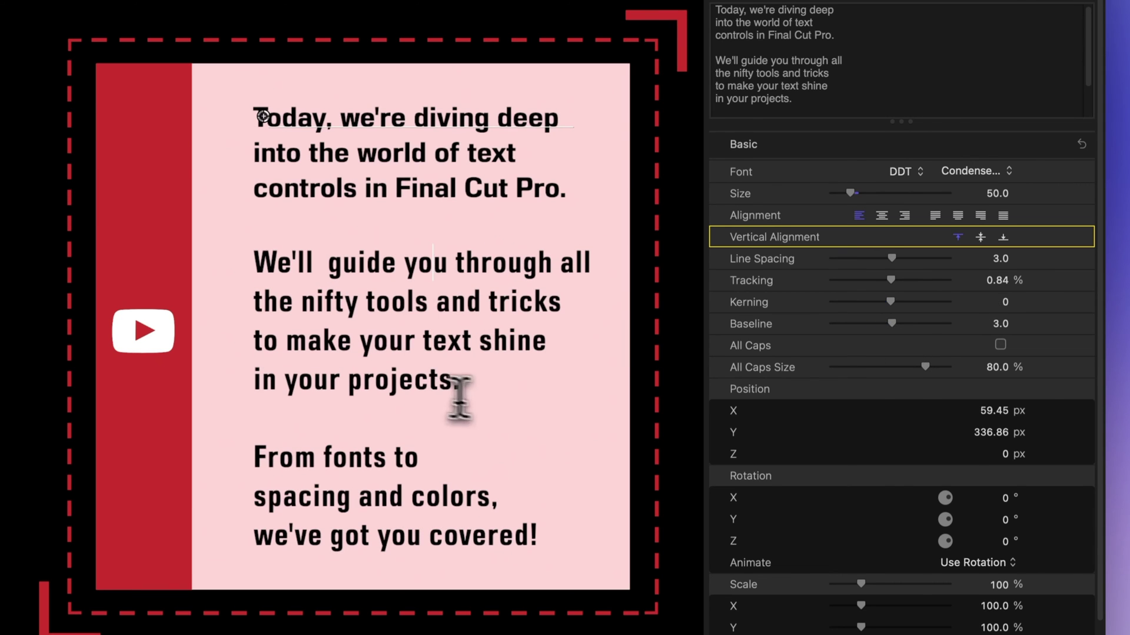
drag(464, 383, 245, 260)
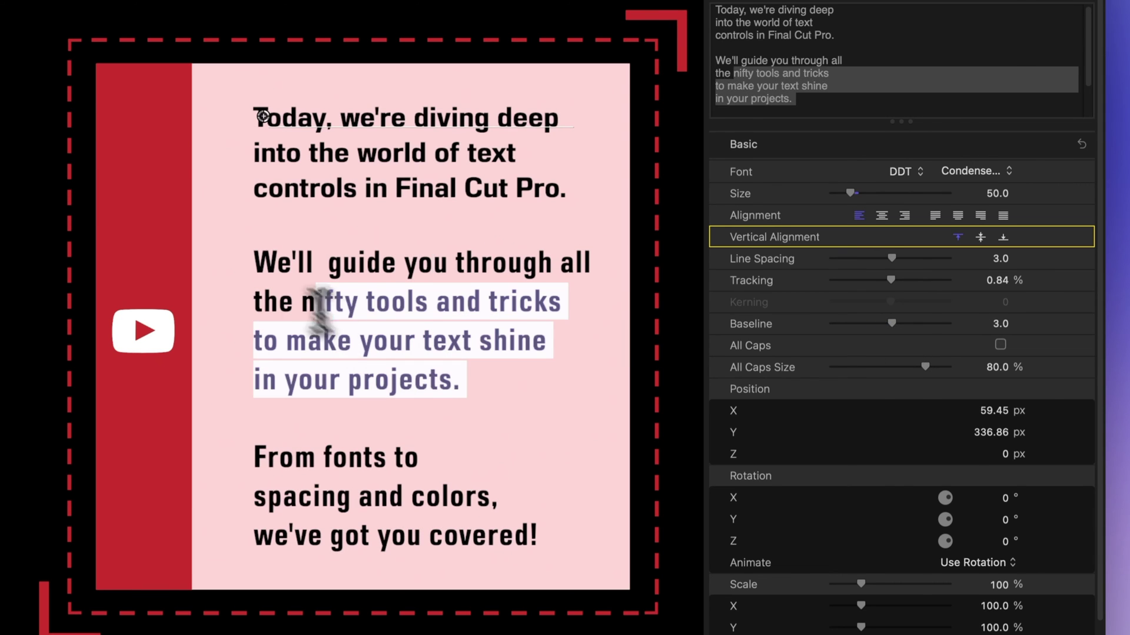
click(1001, 345)
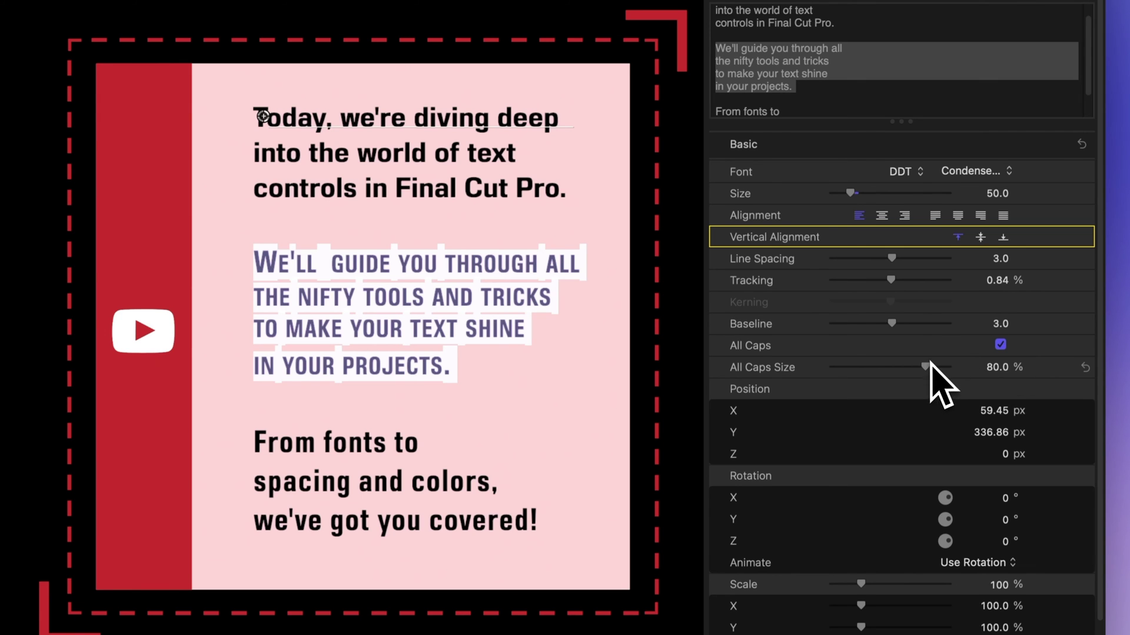
mouse_move(929, 367)
mouse_down()
mouse_move(958, 372)
mouse_move(895, 370)
mouse_move(933, 372)
mouse_up()
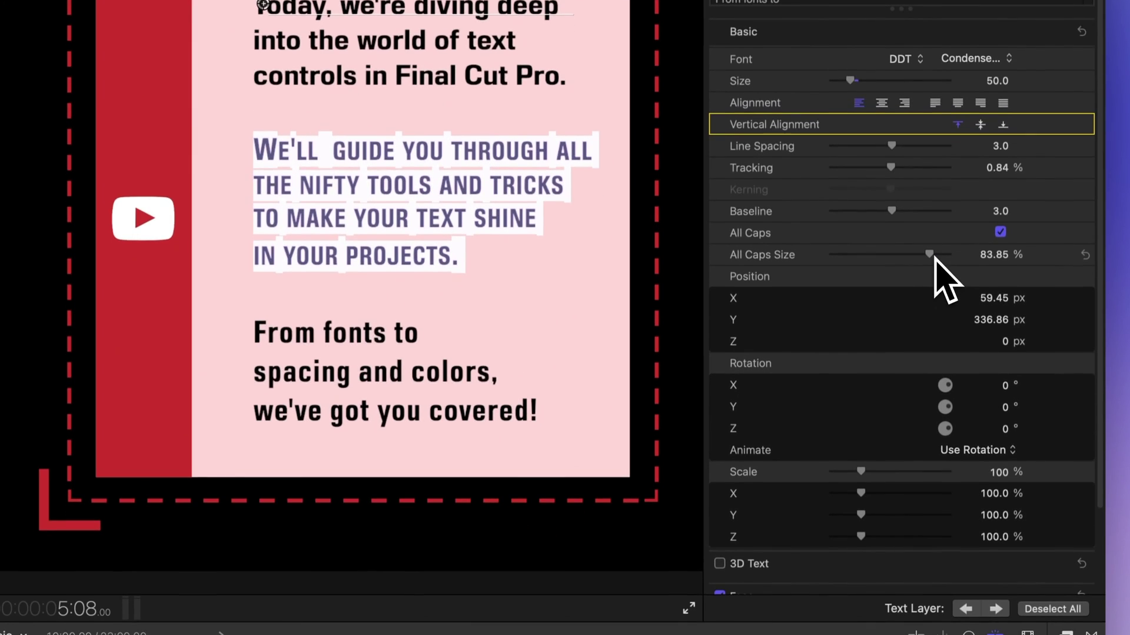
Set the title text's Position X to 24.45 px, Rotation X to −5°, and Scale X to 99%
drag(991, 298, 988, 300)
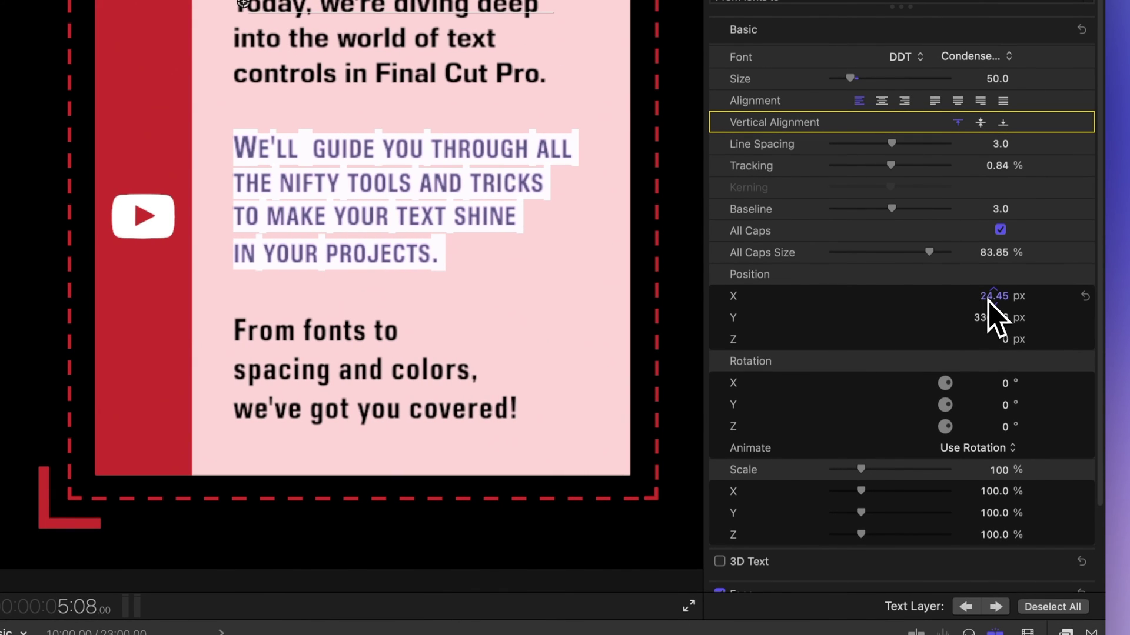
drag(1004, 383, 1004, 387)
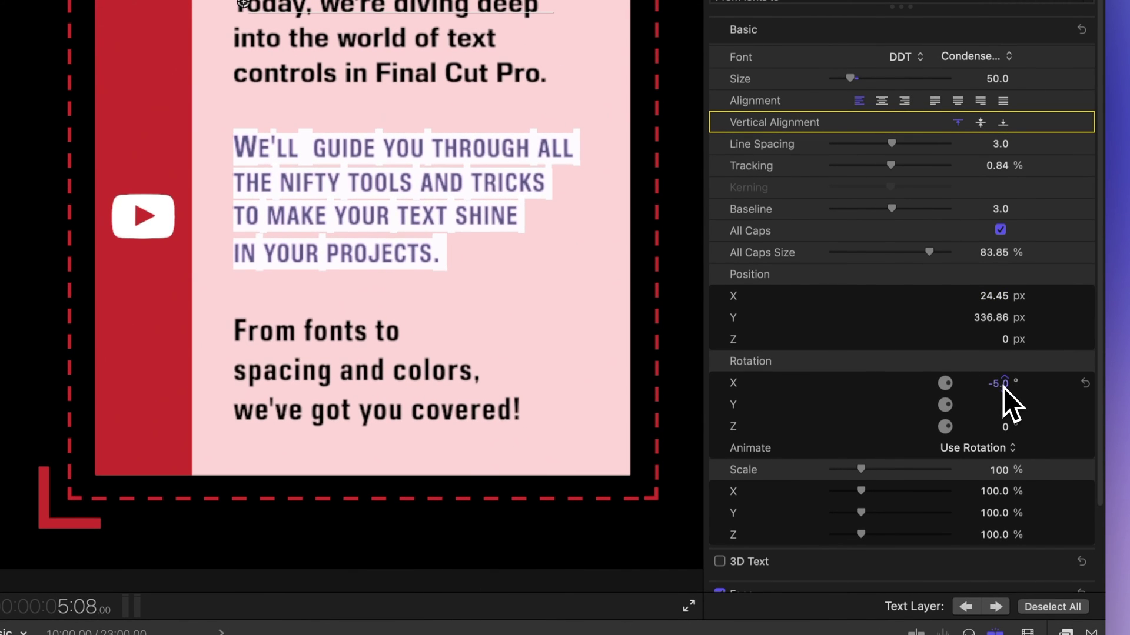
drag(998, 491, 998, 493)
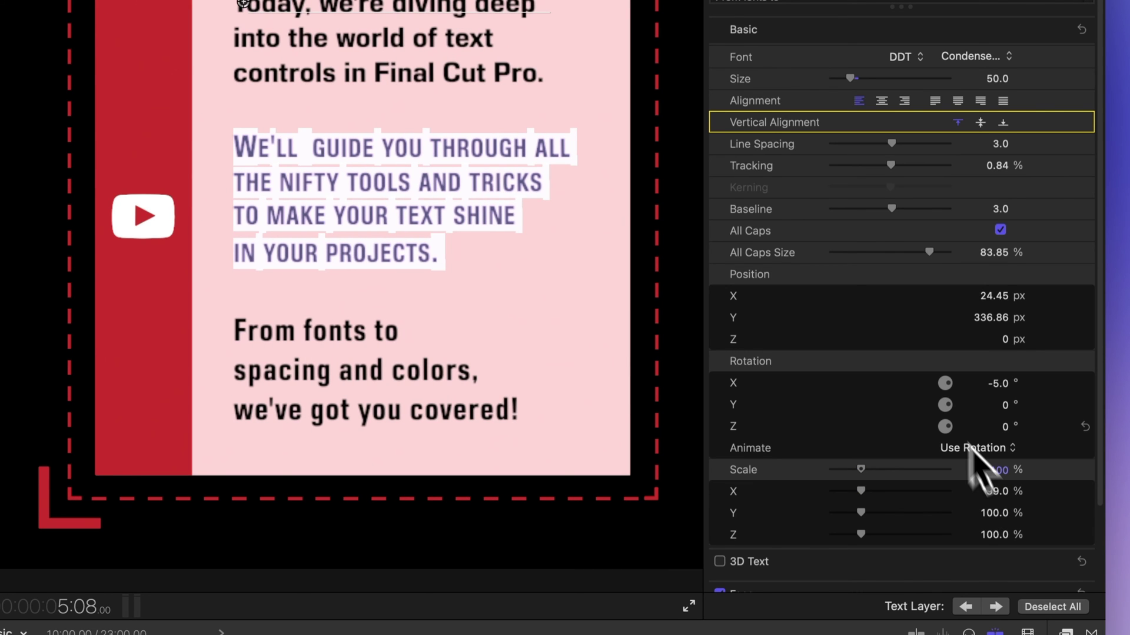
scroll(947, 391, down, 3)
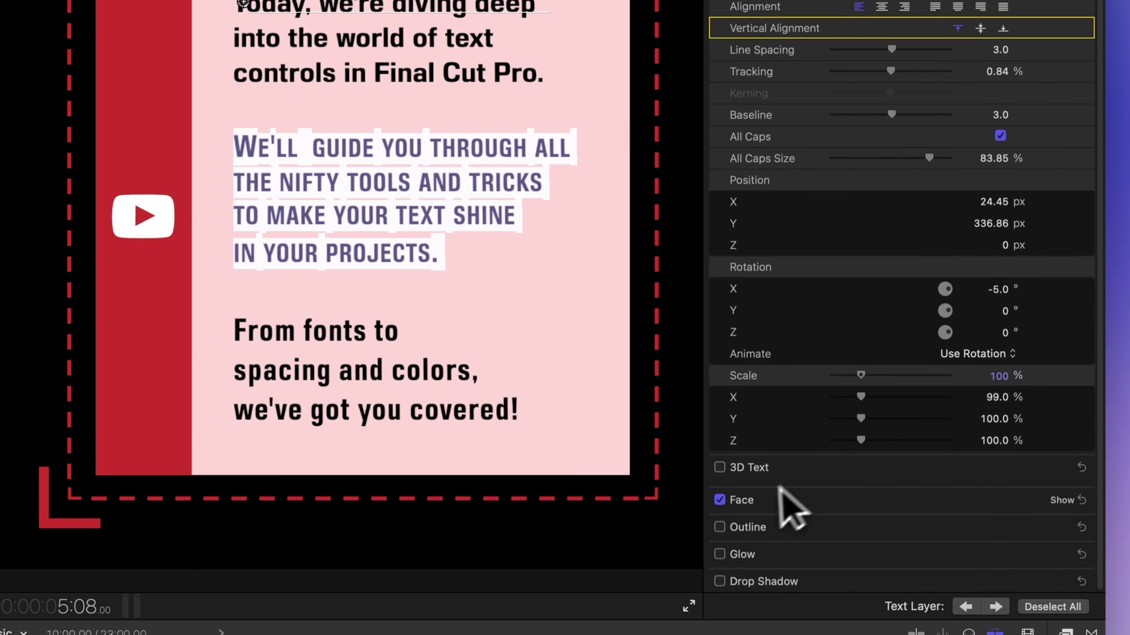
Try several face colours on the all-caps paragraph, including Lemon, and settle on Cayenne red
click(1063, 500)
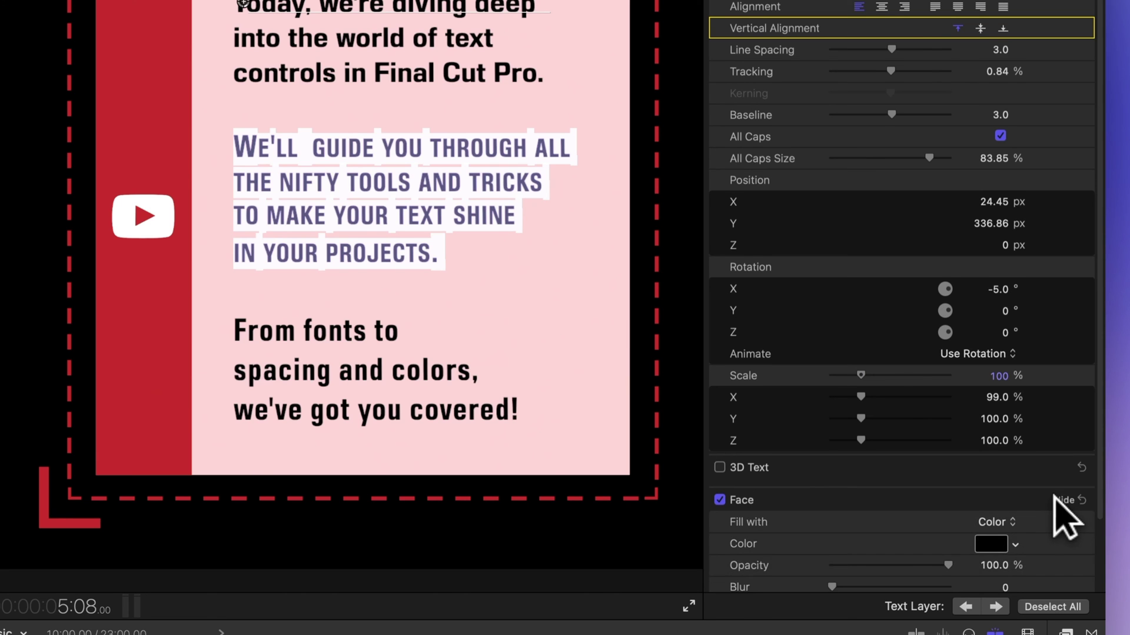
scroll(1056, 513, down, 3)
click(991, 457)
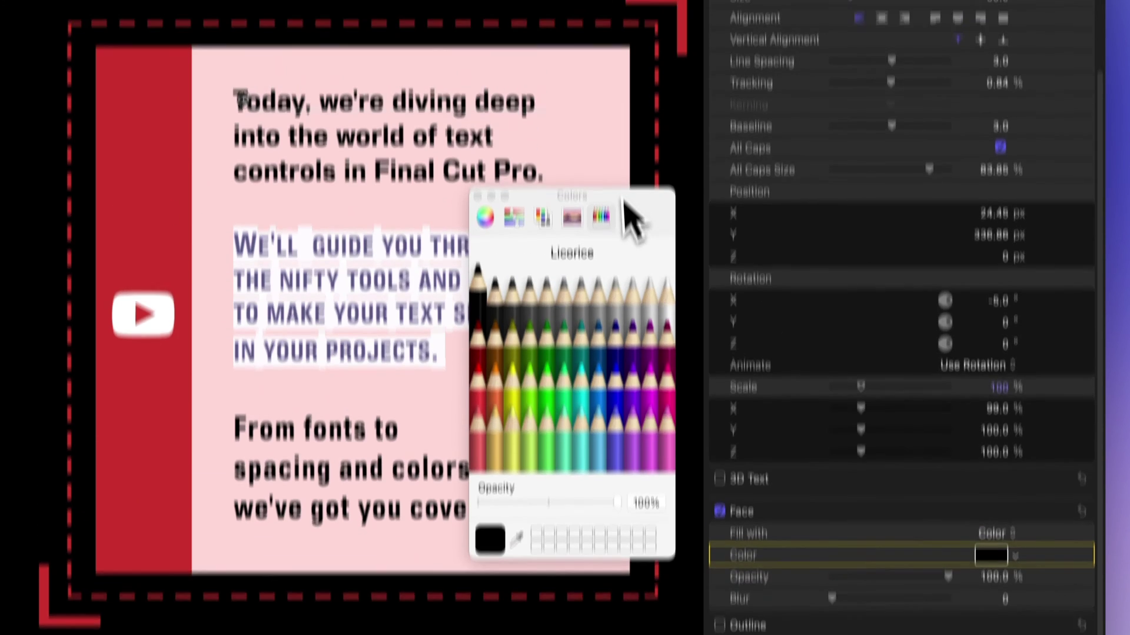
drag(630, 214, 891, 144)
click(857, 234)
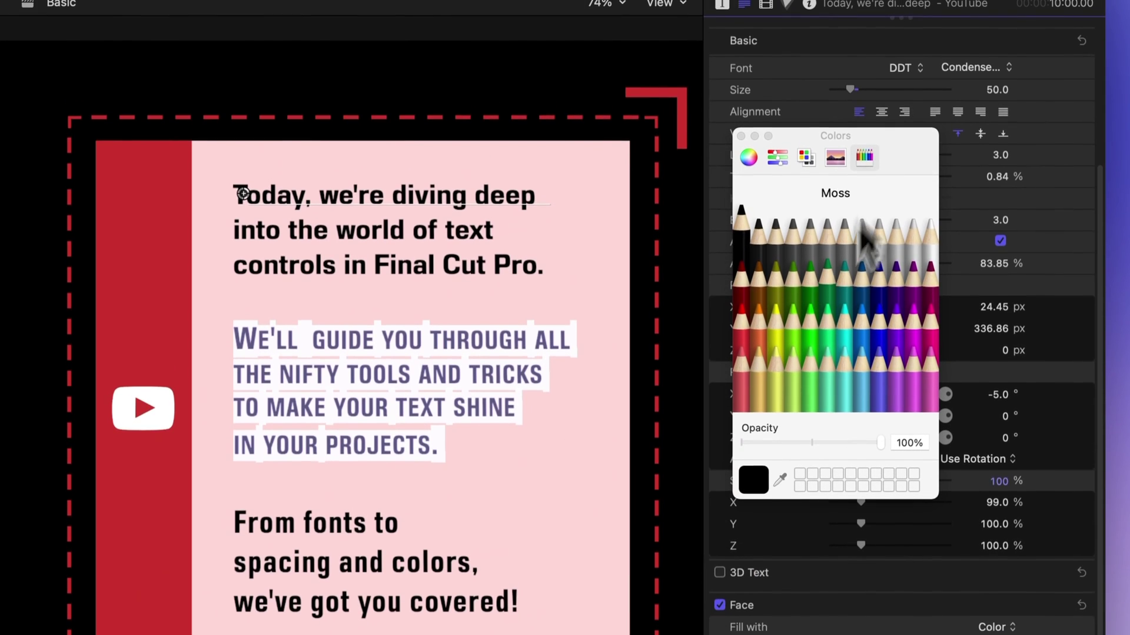
click(812, 321)
click(754, 277)
click(860, 236)
click(778, 325)
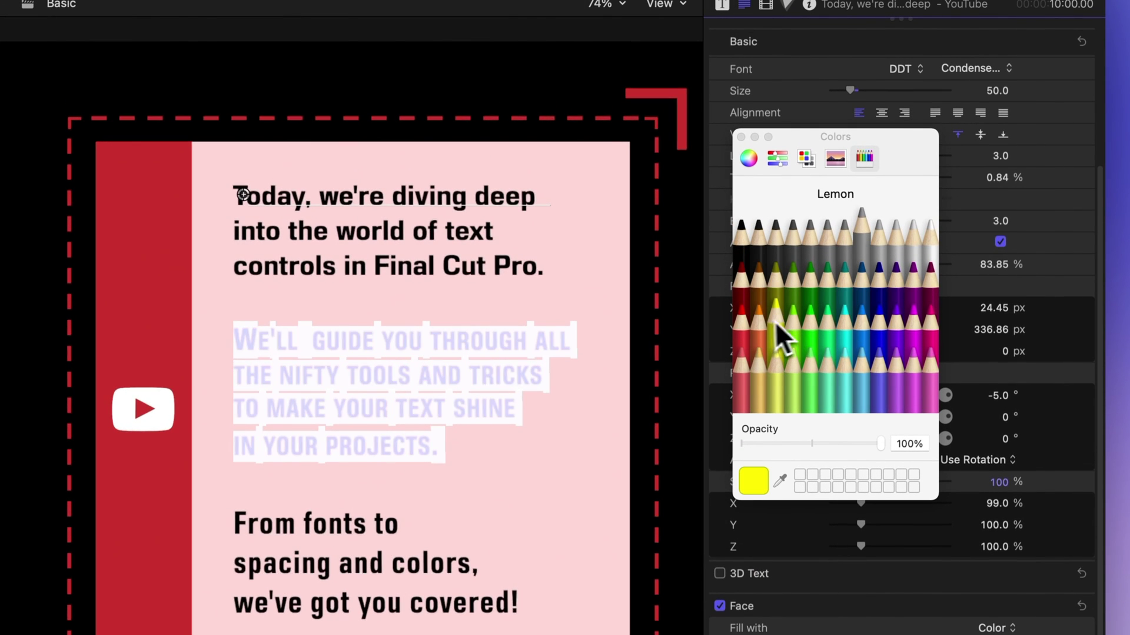
click(746, 287)
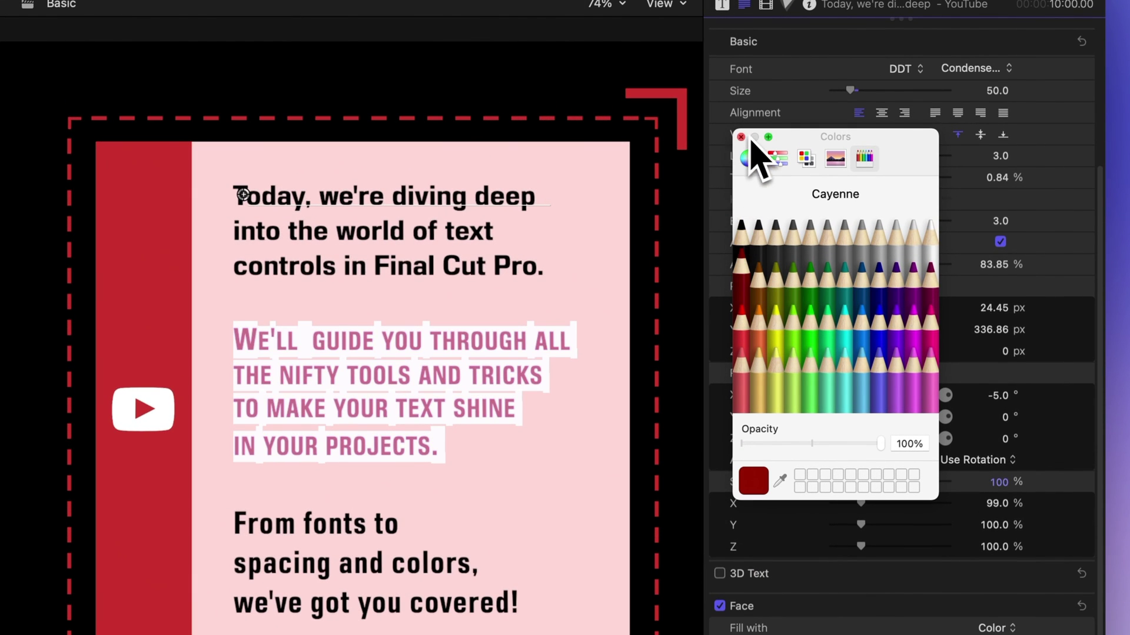